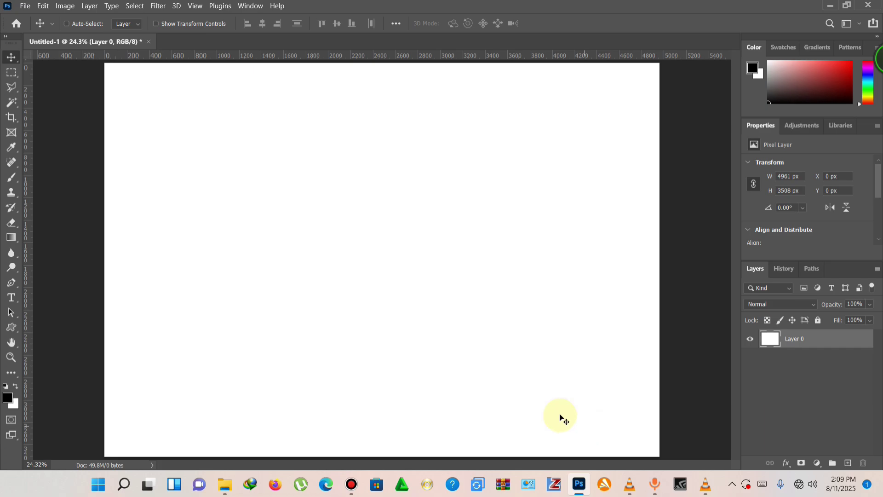
- Draw a rounded rectangle about 1859 × 1632 px with a 300 px corner radius and move it toward the canvas's upper left
{"action": "left_click", "coordinate": [12, 329]}
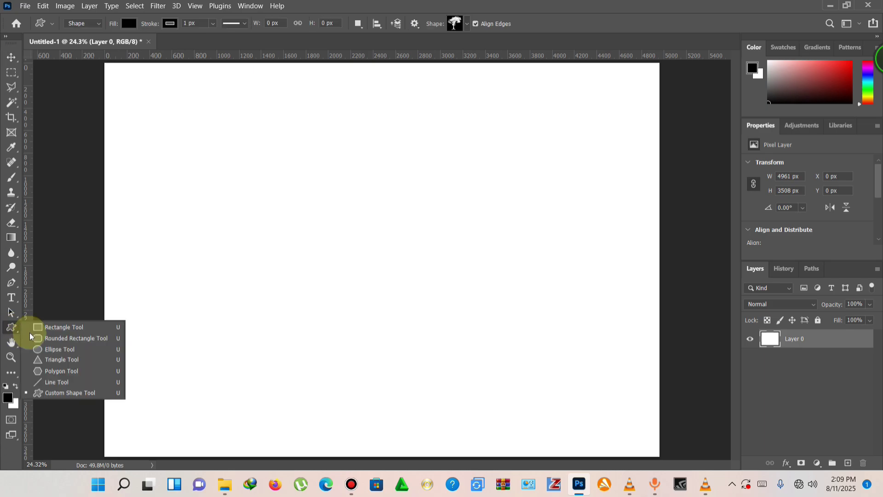
{"action": "left_click", "coordinate": [65, 339]}
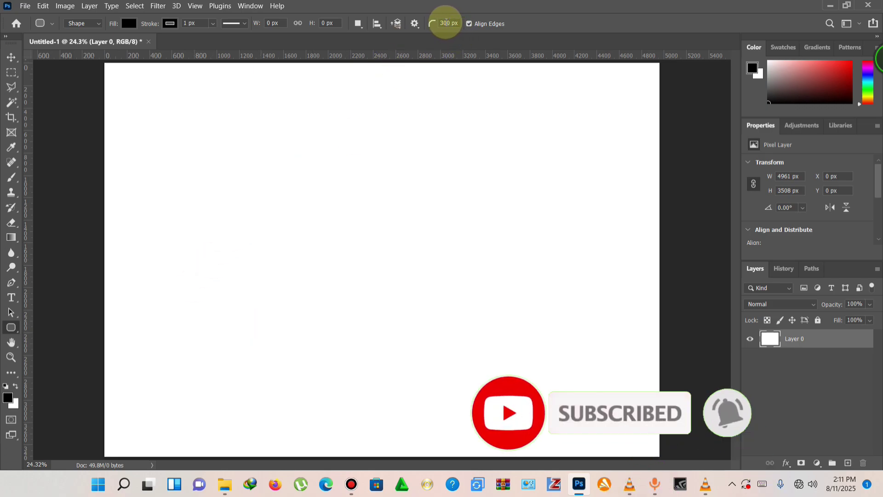
{"action": "left_click_drag", "start_coordinate": [203, 197], "coordinate": [410, 380]}
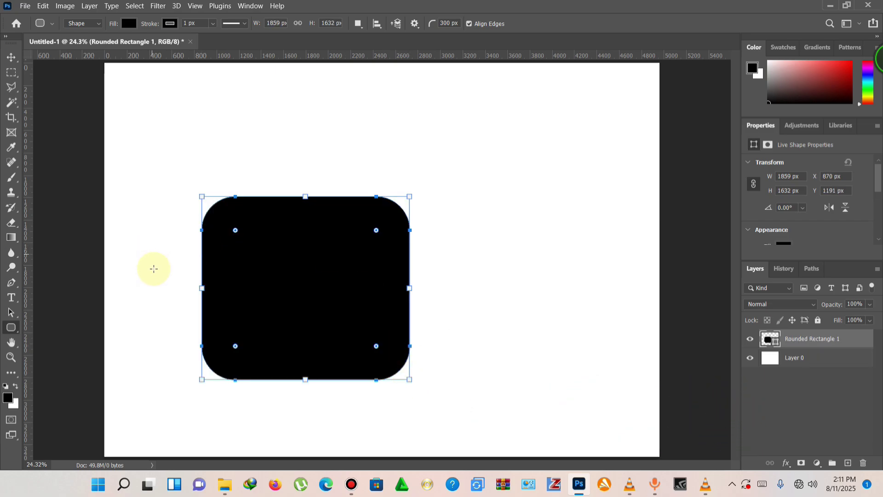
{"action": "left_click", "coordinate": [12, 57]}
{"action": "left_click_drag", "start_coordinate": [323, 272], "coordinate": [290, 213]}
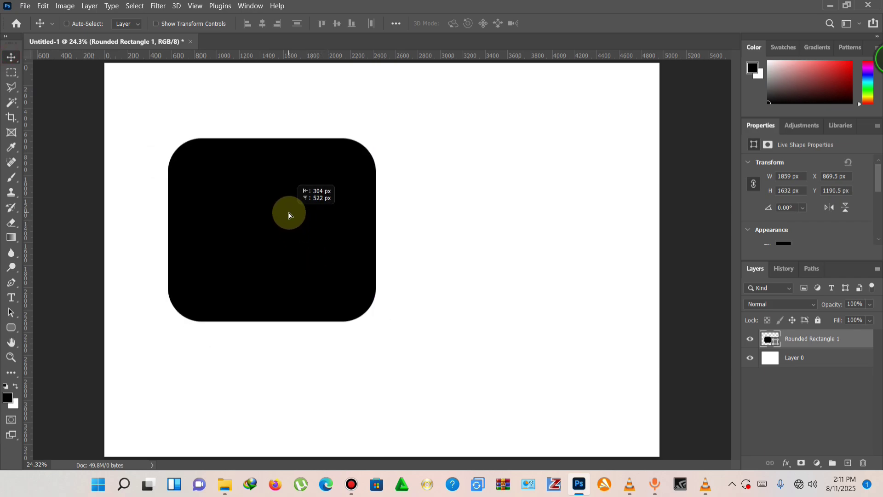
- Recolor the rounded rectangle dark red (#450707) and move it closer to the middle of the canvas
{"action": "double_click", "coordinate": [770, 340]}
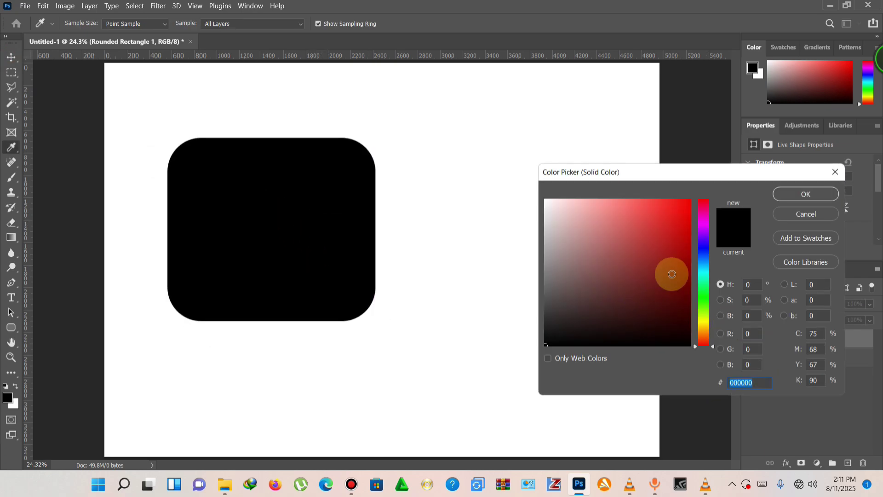
{"action": "left_click_drag", "start_coordinate": [679, 237], "coordinate": [676, 305]}
{"action": "left_click", "coordinate": [801, 192]}
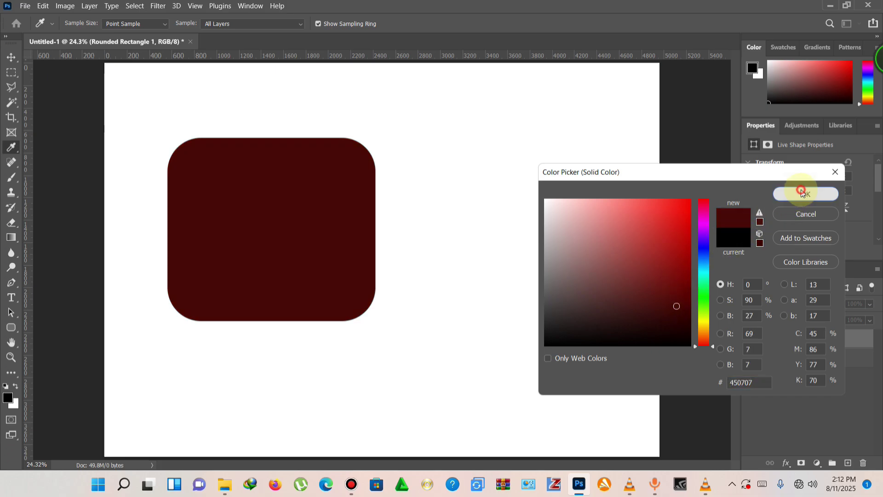
{"action": "key", "text": "v"}
{"action": "left_click_drag", "start_coordinate": [279, 226], "coordinate": [360, 243]}
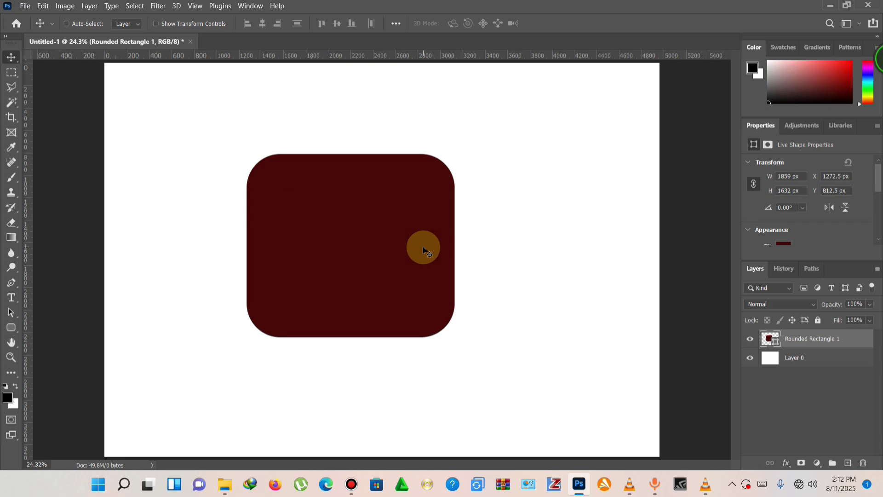
- Draw a plain rectangle about 1539 × 834 px below the rounded shape, stacked directly above Layer 0
{"action": "left_click", "coordinate": [854, 366]}
{"action": "left_click", "coordinate": [12, 329]}
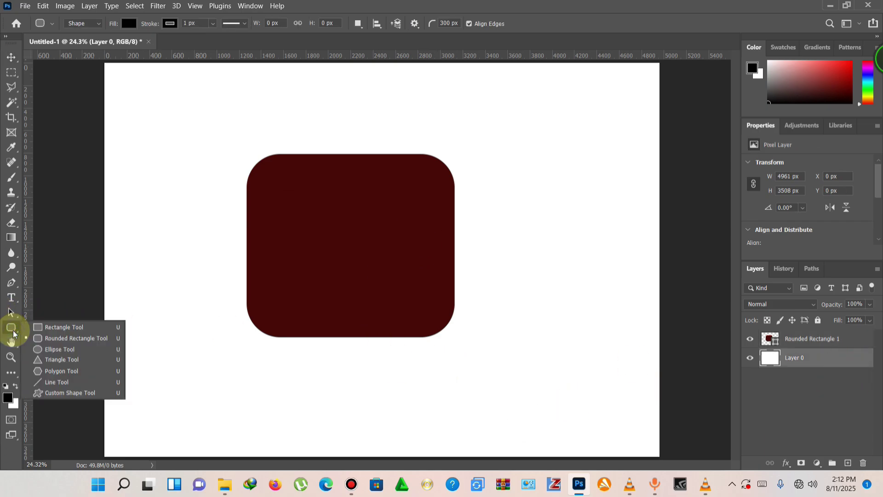
{"action": "left_click", "coordinate": [53, 328]}
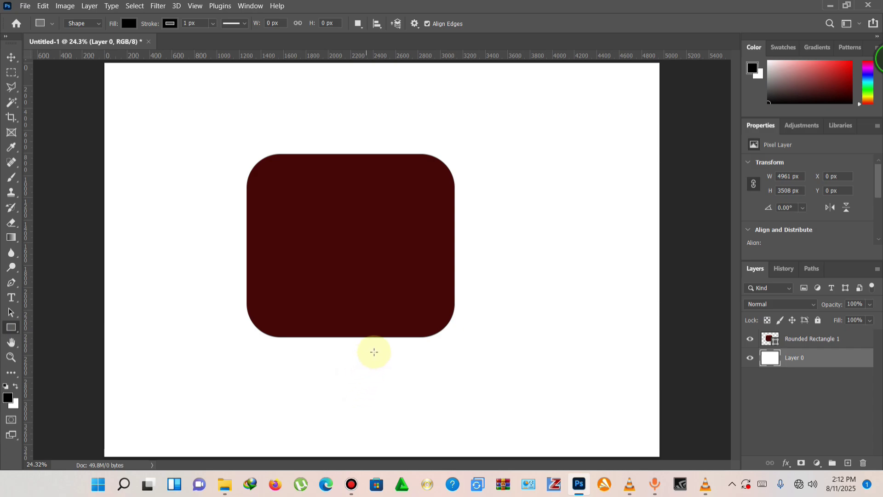
{"action": "left_click_drag", "start_coordinate": [370, 358], "coordinate": [542, 452]}
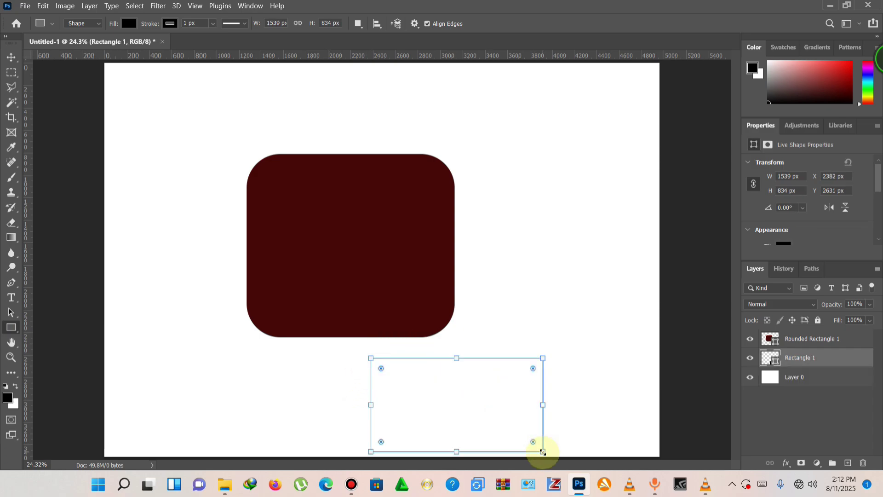
- Fill the plain rectangle with the dark red sampled from the rounded shape
{"action": "left_click", "coordinate": [774, 363]}
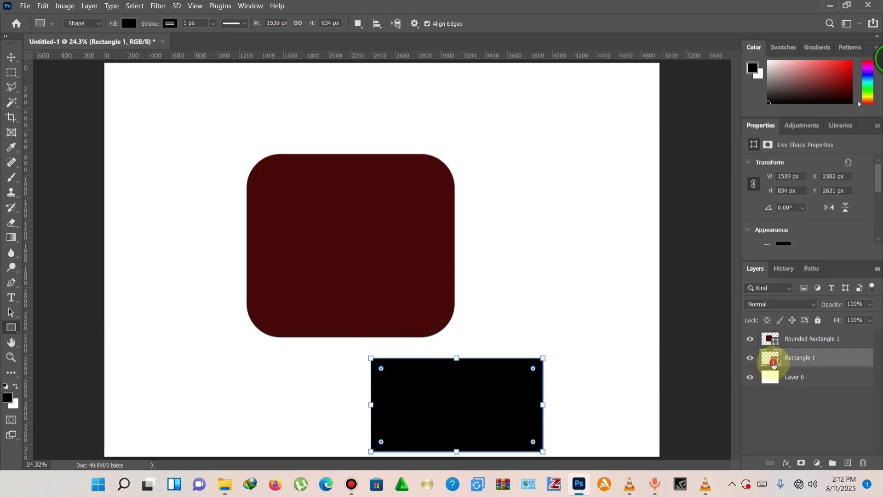
{"action": "double_click", "coordinate": [774, 363]}
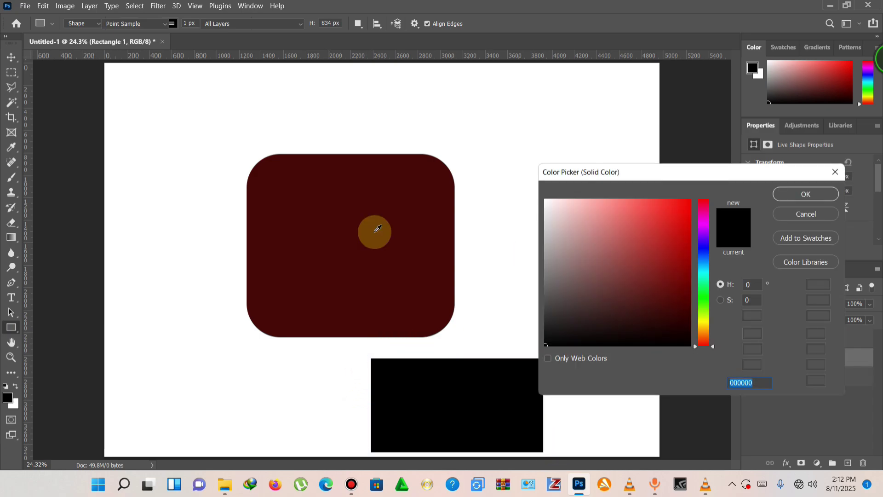
{"action": "left_click", "coordinate": [348, 265]}
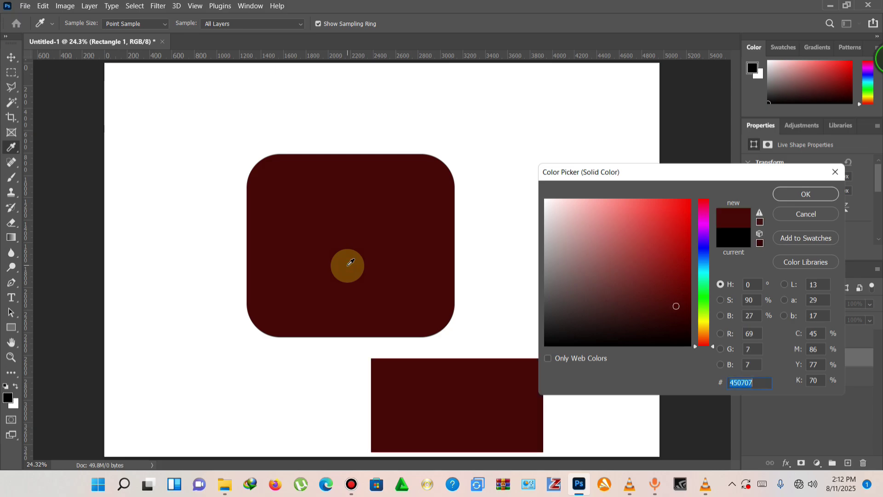
{"action": "left_click", "coordinate": [806, 193]}
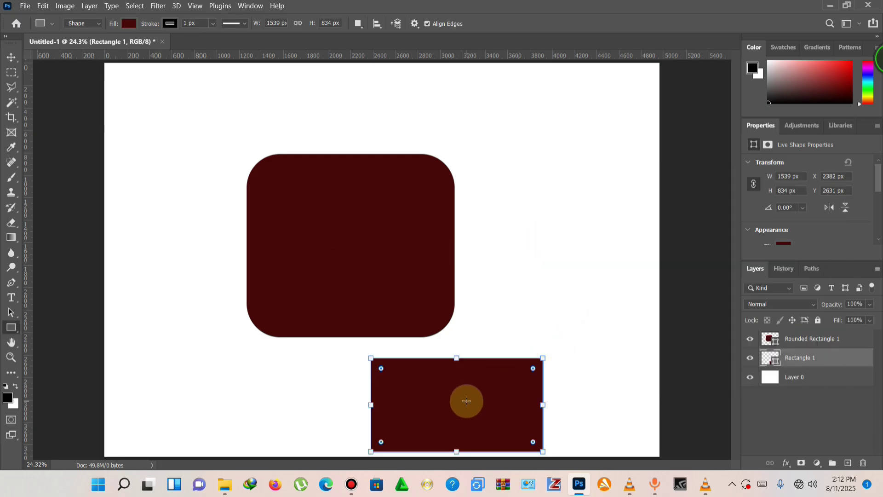
- Align the plain rectangle with the rounded shape's upper-right corner and place its layer above the rounded rectangle layer
{"action": "key", "text": "v"}
{"action": "left_click_drag", "start_coordinate": [466, 405], "coordinate": [374, 206]}
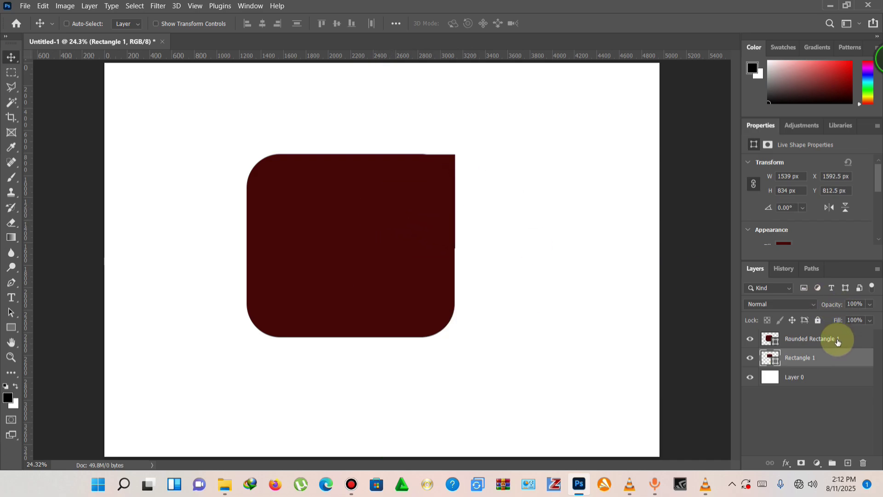
{"action": "scroll", "coordinate": [443, 170], "scroll_direction": "up", "scroll_amount": 5}
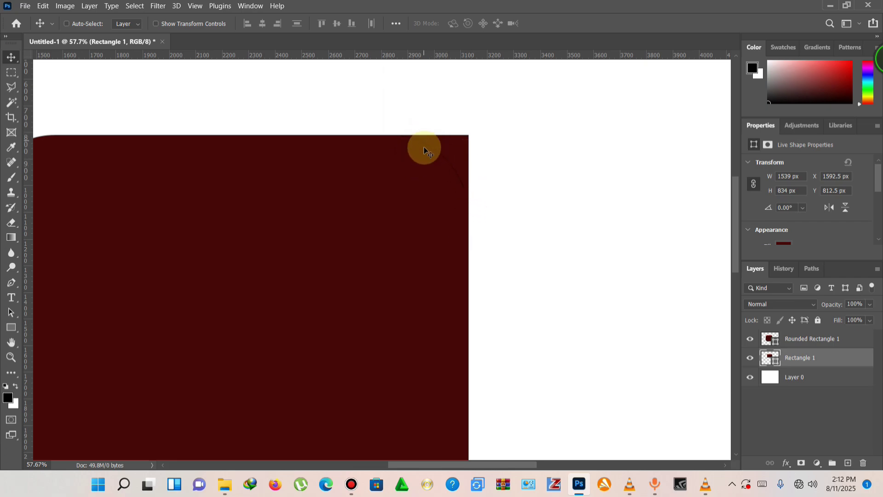
{"action": "scroll", "coordinate": [424, 147], "scroll_direction": "up", "scroll_amount": 2}
{"action": "scroll", "coordinate": [435, 150], "scroll_direction": "down", "scroll_amount": 5}
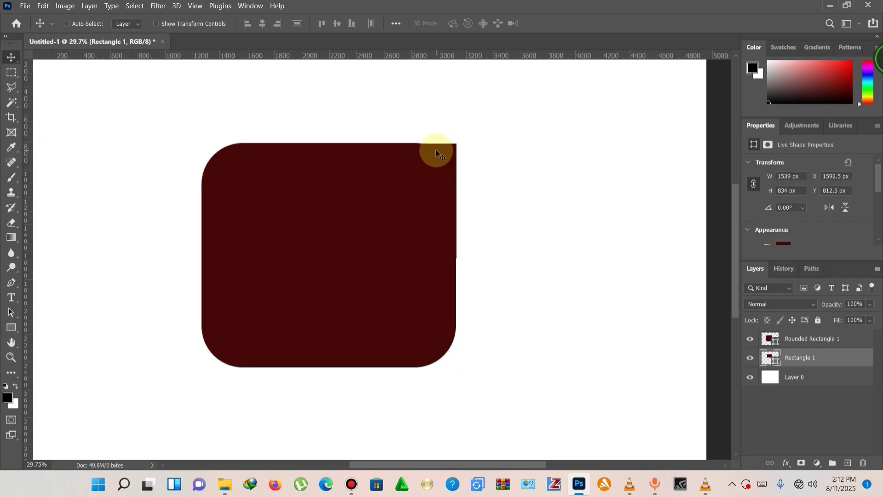
{"action": "left_click_drag", "start_coordinate": [828, 357], "coordinate": [828, 339]}
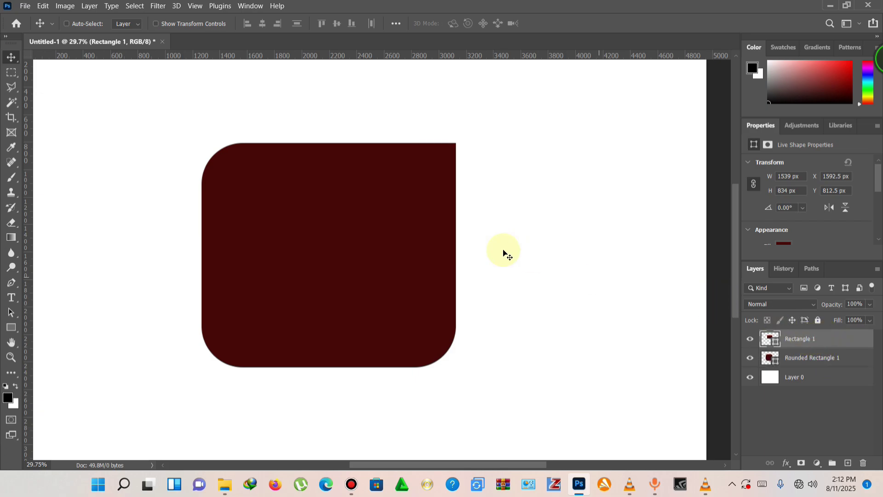
- Set the plain rectangle's stroke width to 0 px and inspect its edges against the rounded shape
{"action": "scroll", "coordinate": [304, 198], "scroll_direction": "up", "scroll_amount": 3}
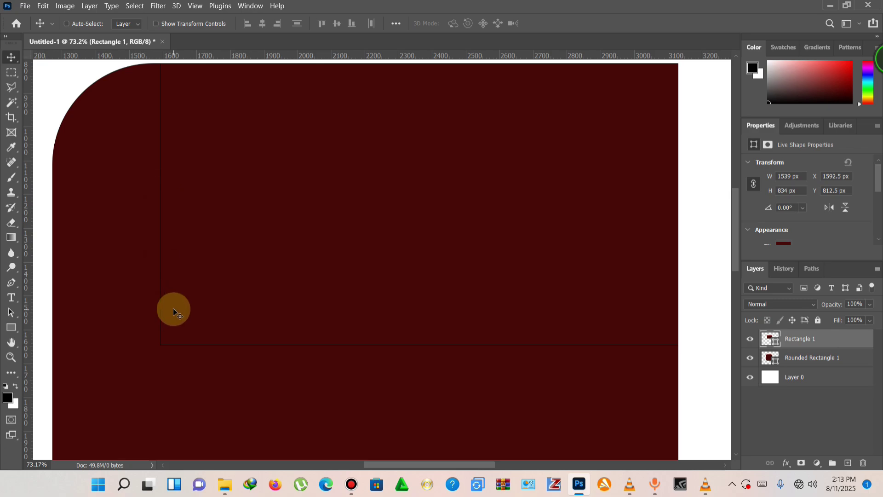
{"action": "scroll", "coordinate": [173, 309], "scroll_direction": "down", "scroll_amount": 2}
{"action": "left_click", "coordinate": [11, 327]}
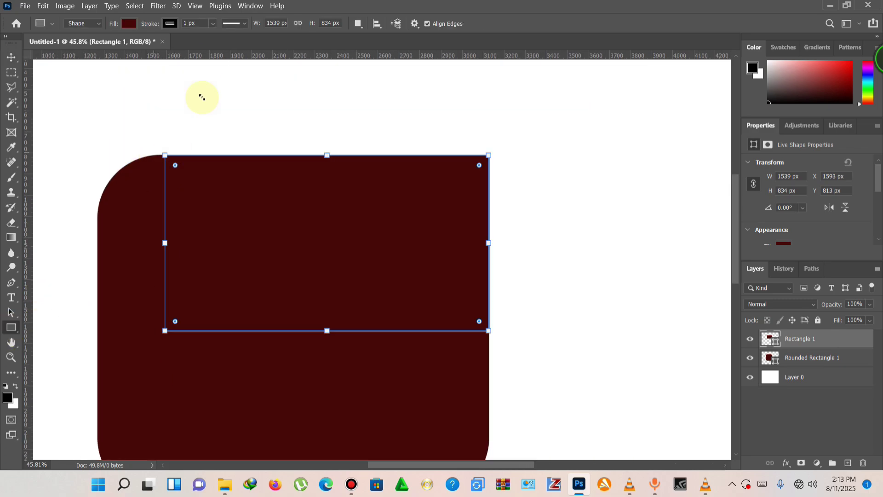
{"action": "left_click", "coordinate": [210, 25]}
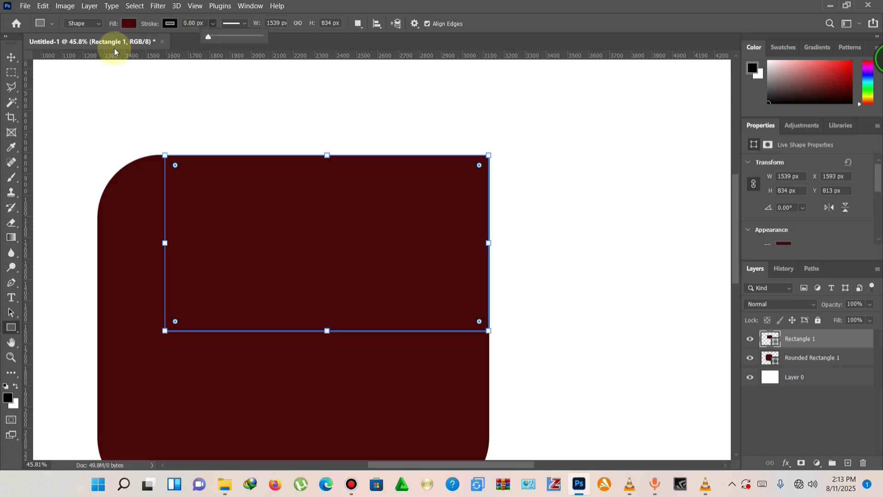
{"action": "left_click", "coordinate": [11, 57]}
{"action": "scroll", "coordinate": [223, 255], "scroll_direction": "down", "scroll_amount": 3}
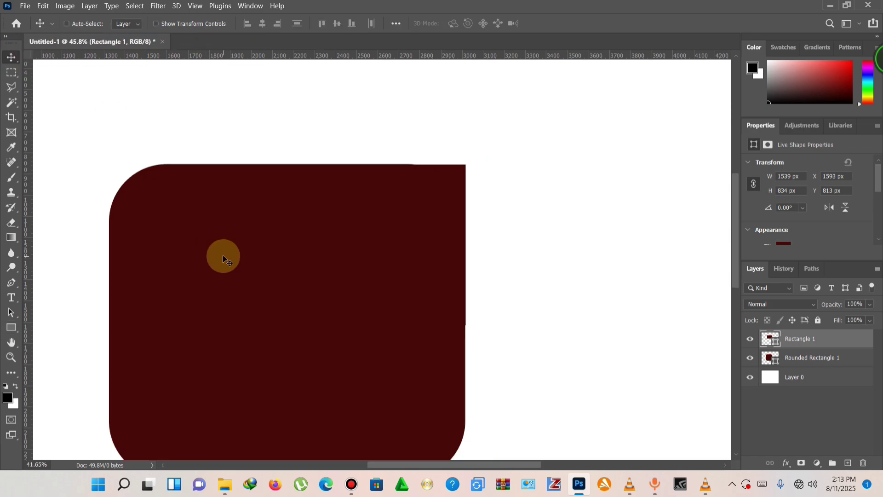
{"action": "scroll", "coordinate": [360, 201], "scroll_direction": "up", "scroll_amount": 6}
{"action": "scroll", "coordinate": [365, 202], "scroll_direction": "up", "scroll_amount": 3}
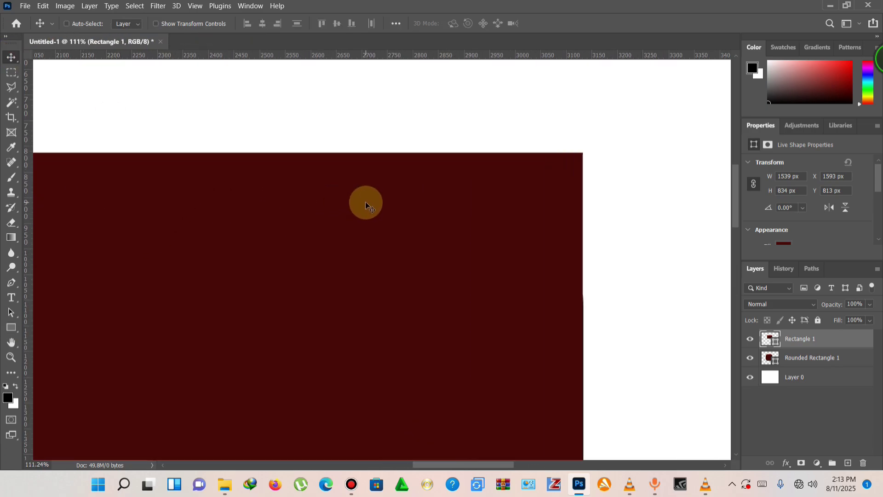
{"action": "scroll", "coordinate": [365, 201], "scroll_direction": "down", "scroll_amount": 4}
{"action": "scroll", "coordinate": [366, 202], "scroll_direction": "down", "scroll_amount": 5}
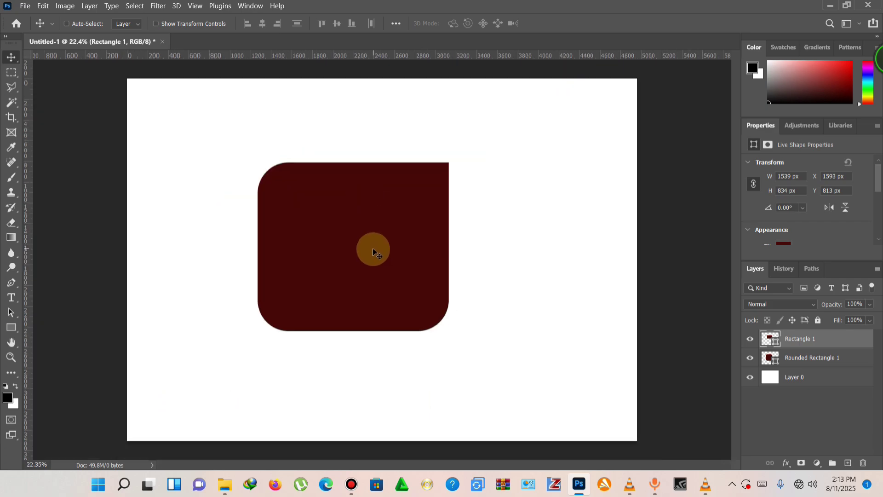
{"action": "scroll", "coordinate": [373, 248], "scroll_direction": "up", "scroll_amount": 1}
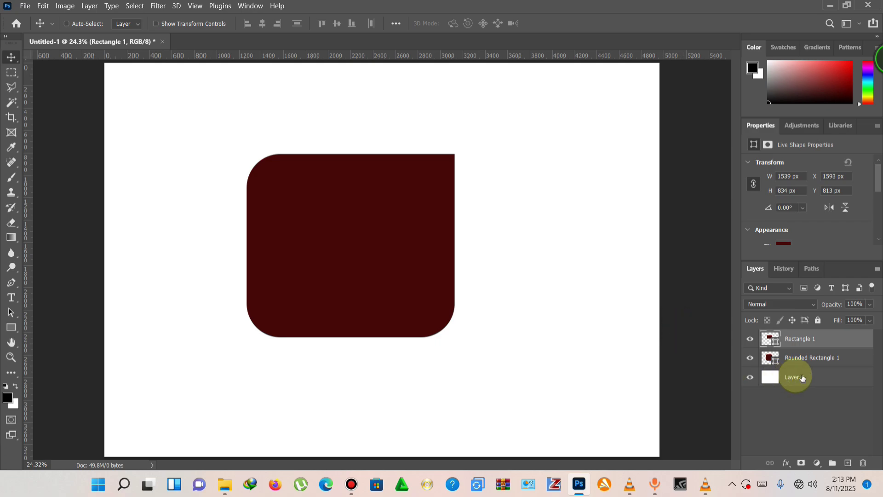
- Merge the two shape layers into one and move the combined shape slightly up and to the right
{"action": "left_click", "coordinate": [843, 357], "text": "shift"}
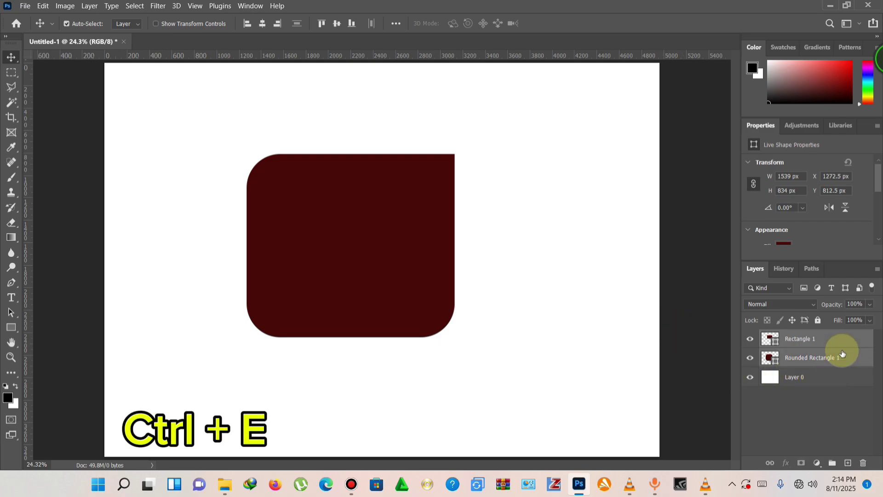
{"action": "key", "text": "ctrl+e"}
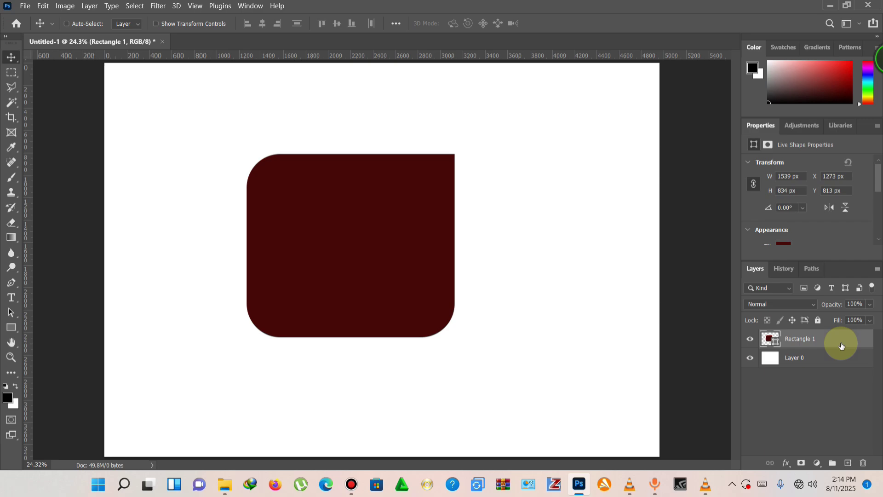
{"action": "left_click_drag", "start_coordinate": [335, 239], "coordinate": [364, 210]}
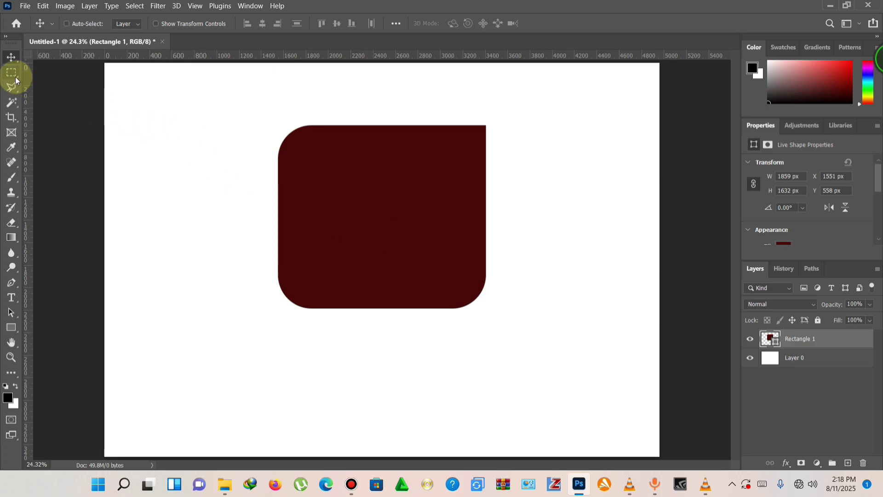
- Try to delete the lower part of the merged shape with a rectangular marquee selection, then clear the selection
{"action": "left_click_drag", "start_coordinate": [15, 77], "coordinate": [51, 73]}
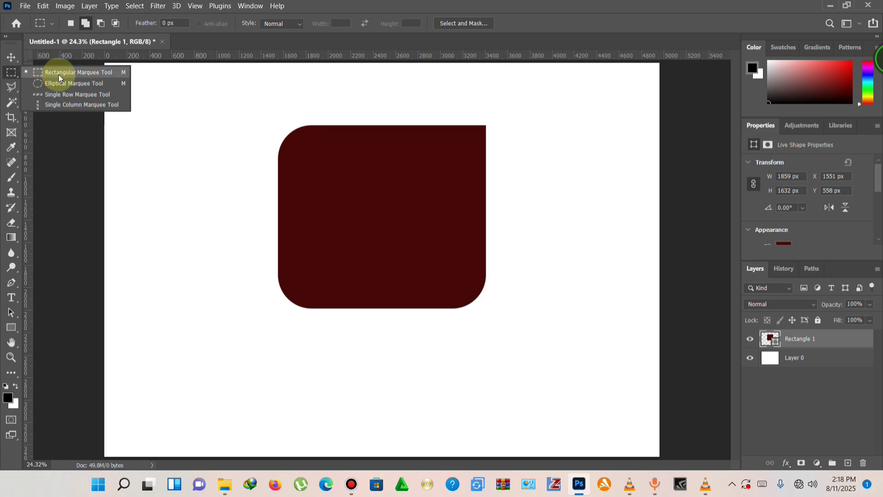
{"action": "left_click_drag", "start_coordinate": [59, 75], "coordinate": [59, 74]}
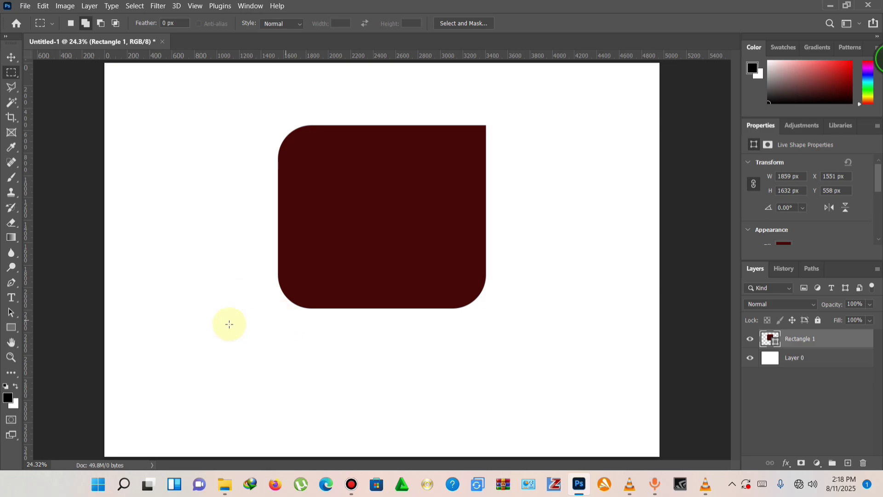
{"action": "left_click_drag", "start_coordinate": [303, 338], "coordinate": [559, 254]}
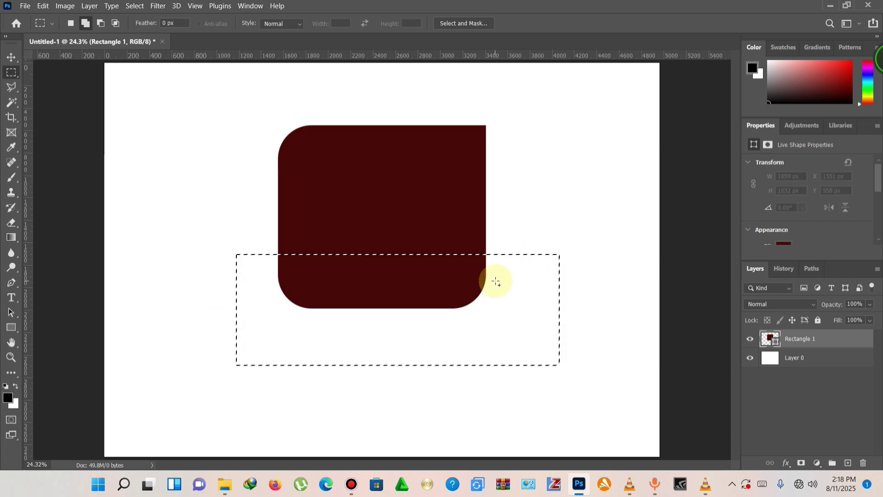
{"action": "key", "text": "Delete"}
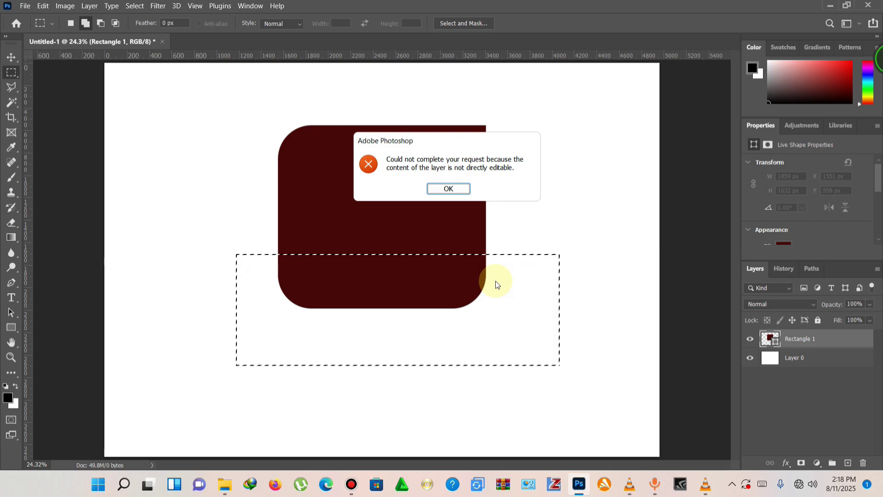
{"action": "left_click", "coordinate": [450, 189]}
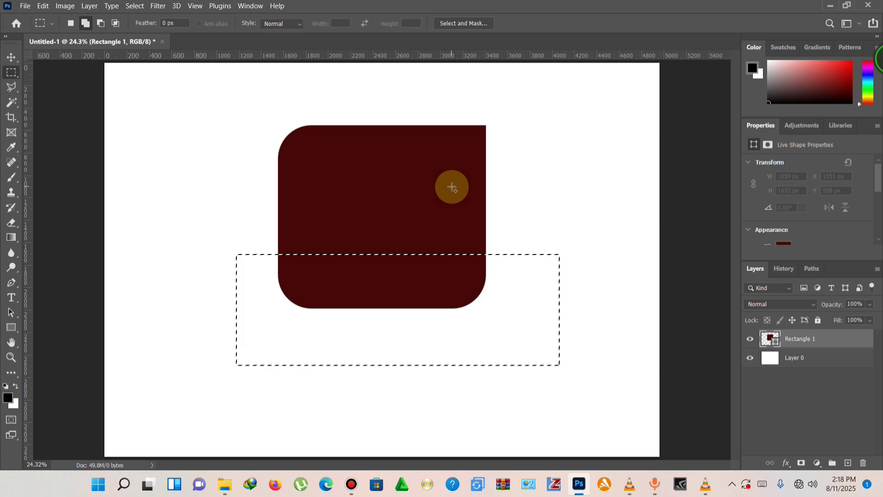
{"action": "left_click", "coordinate": [451, 186]}
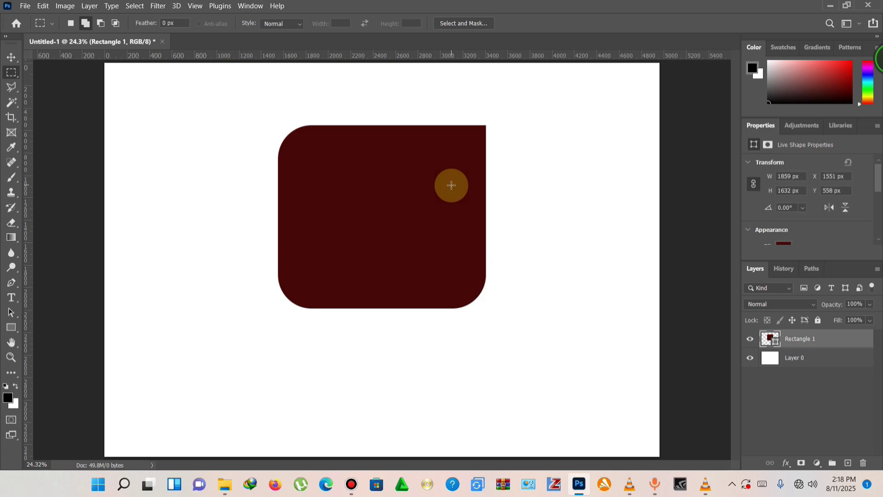
{"action": "key", "text": "v"}
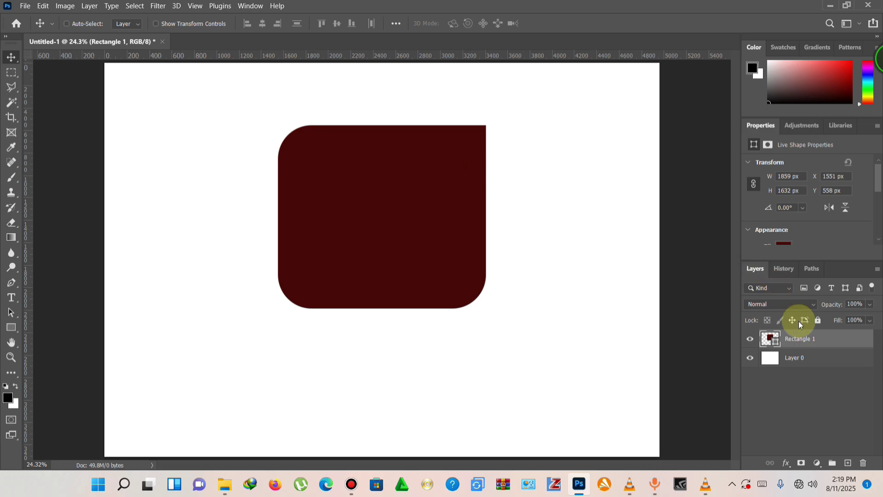
- Rasterize the merged dark red shape's layer, then delete its lower part with a rectangular marquee and clear the selection
{"action": "right_click", "coordinate": [830, 343]}
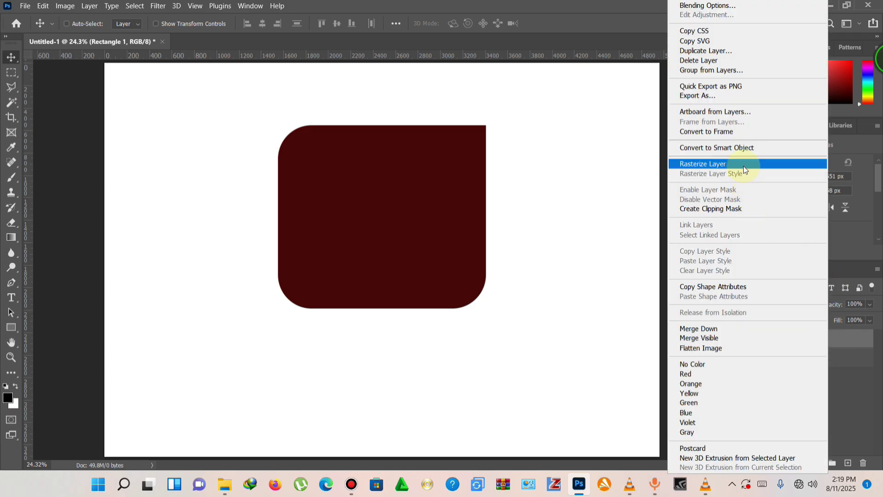
{"action": "left_click", "coordinate": [744, 165]}
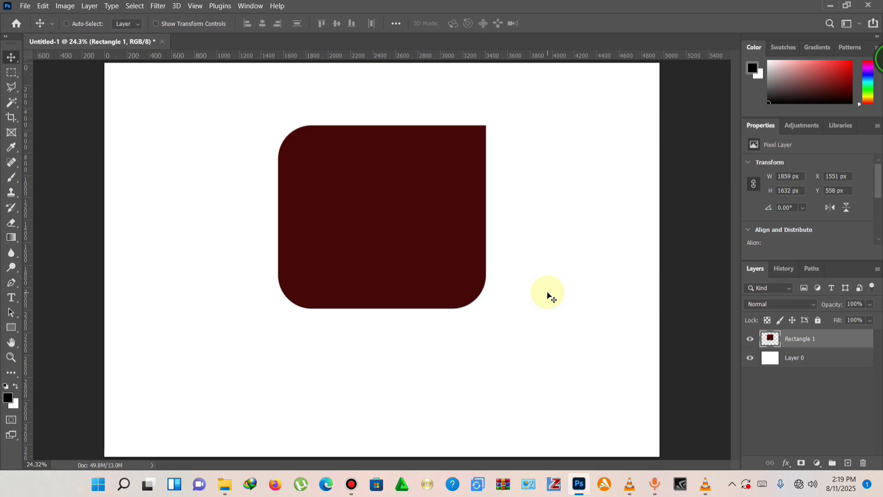
{"action": "left_click", "coordinate": [12, 75]}
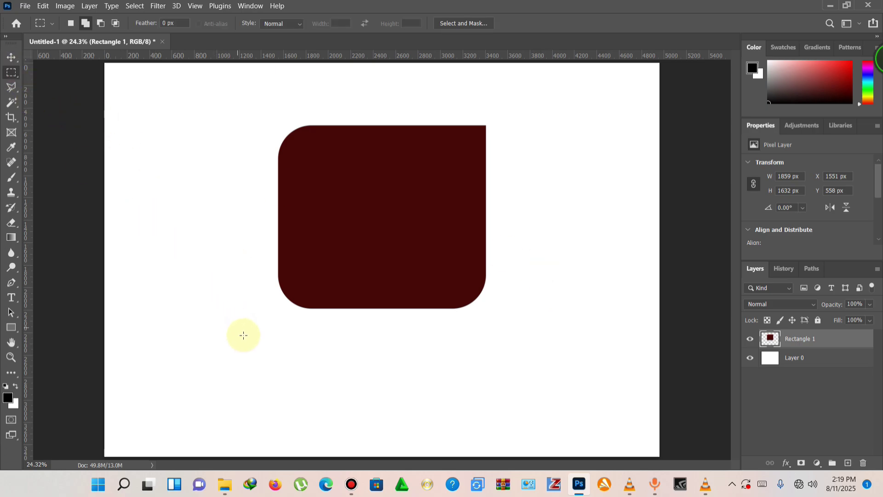
{"action": "left_click_drag", "start_coordinate": [244, 335], "coordinate": [566, 255]}
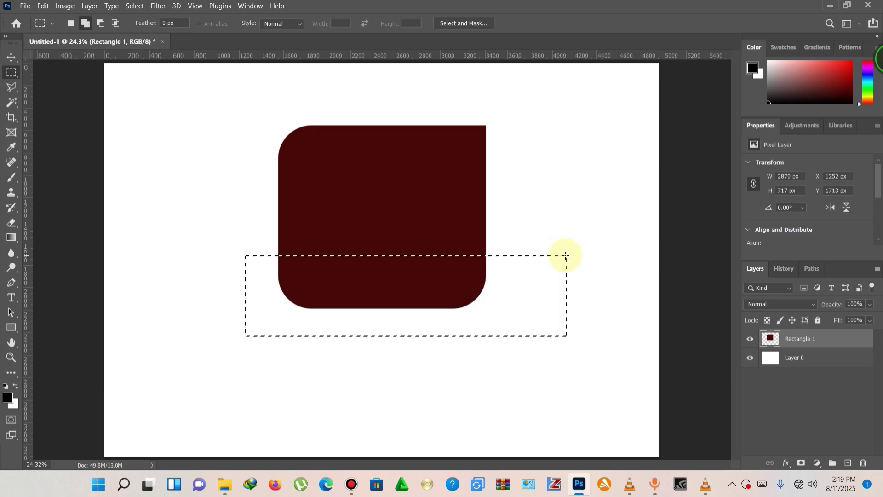
{"action": "key", "text": "Delete"}
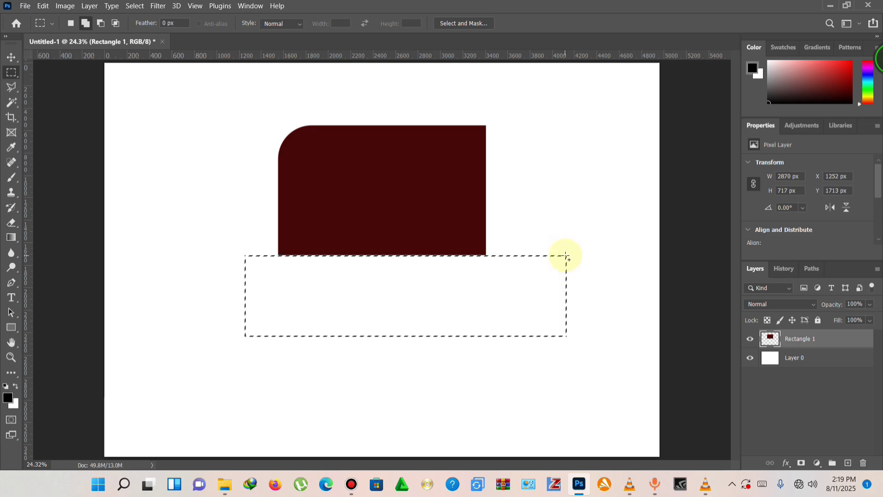
{"action": "right_click", "coordinate": [470, 276]}
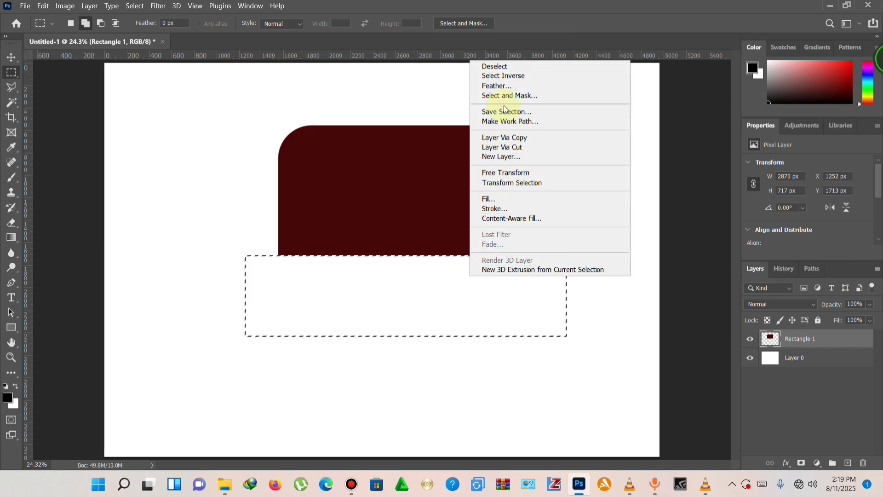
{"action": "left_click", "coordinate": [514, 68]}
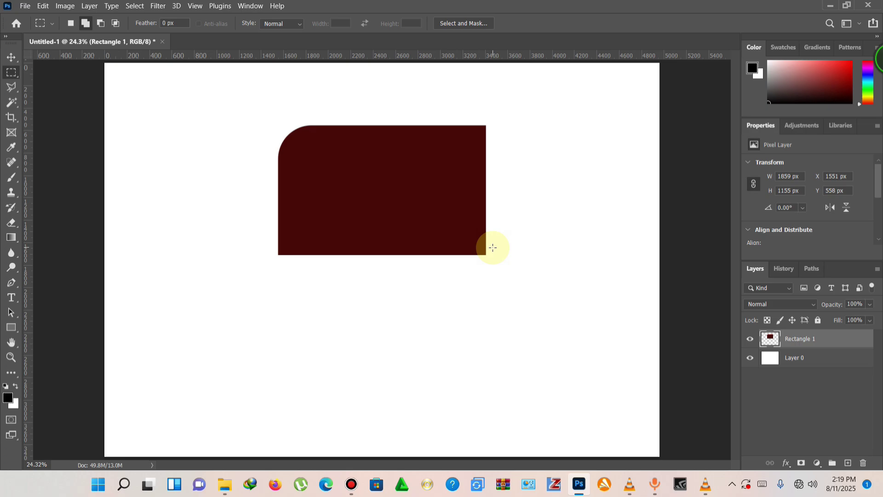
- Show the transform controls, rotate the dark red shape 180° so its rounded corner is at the lower right, then hide the controls
{"action": "key", "text": "v"}
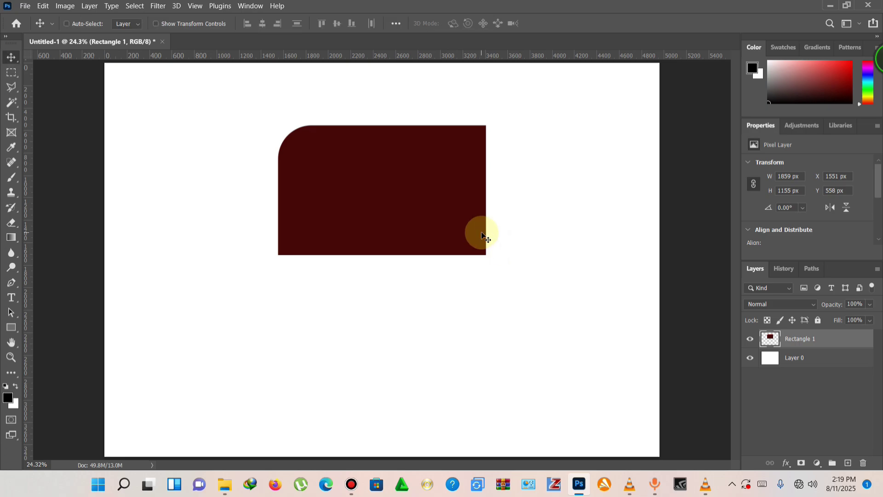
{"action": "left_click", "coordinate": [170, 24]}
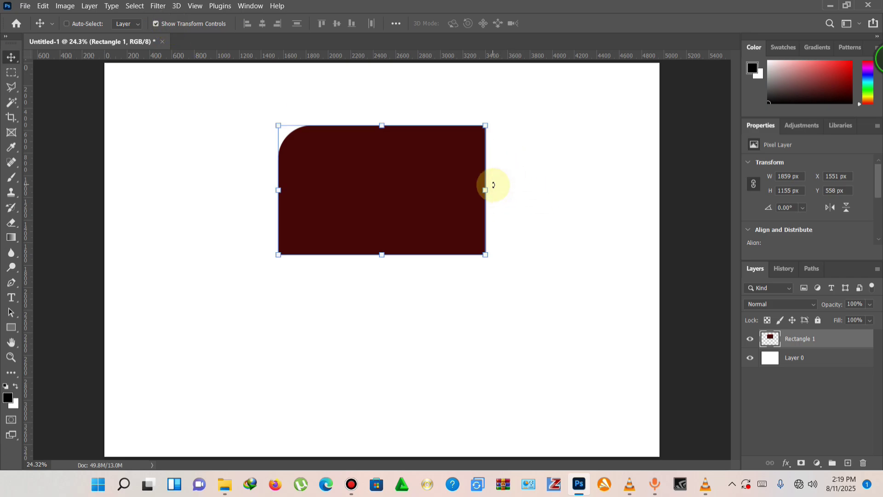
{"action": "left_click_drag", "start_coordinate": [493, 184], "coordinate": [395, 315]}
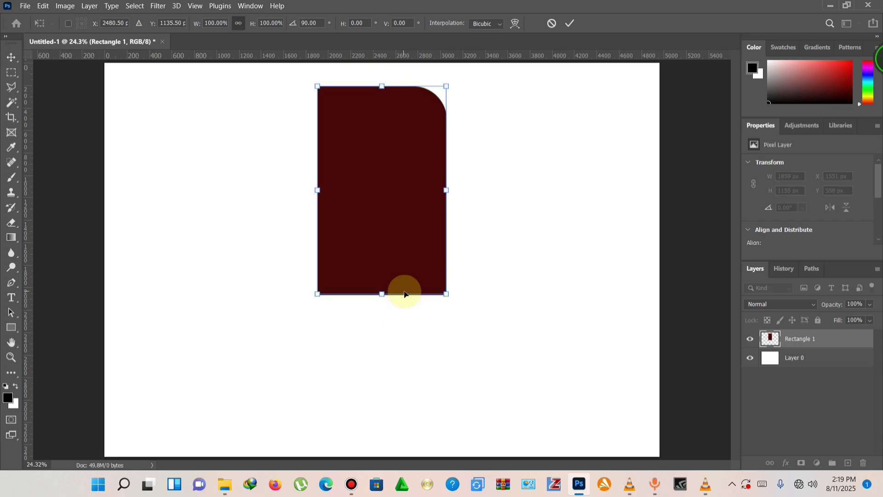
{"action": "left_click_drag", "start_coordinate": [380, 307], "coordinate": [229, 192]}
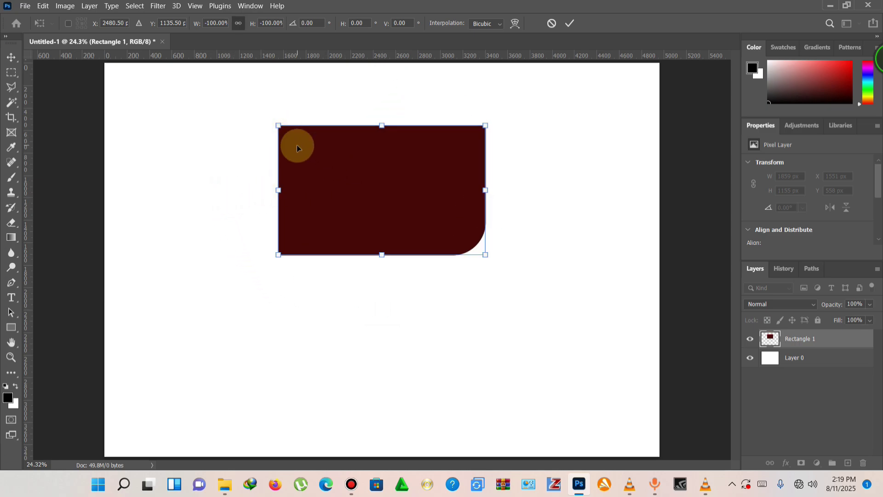
{"action": "left_click", "coordinate": [570, 23]}
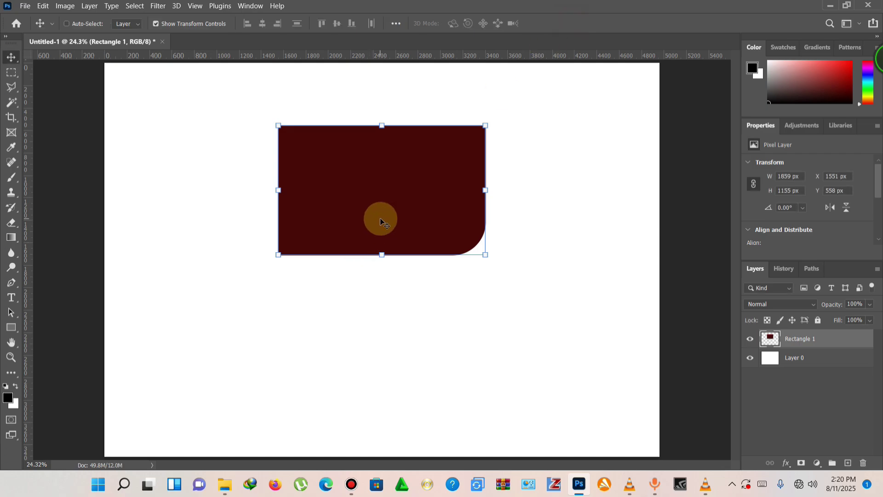
{"action": "left_click", "coordinate": [156, 24]}
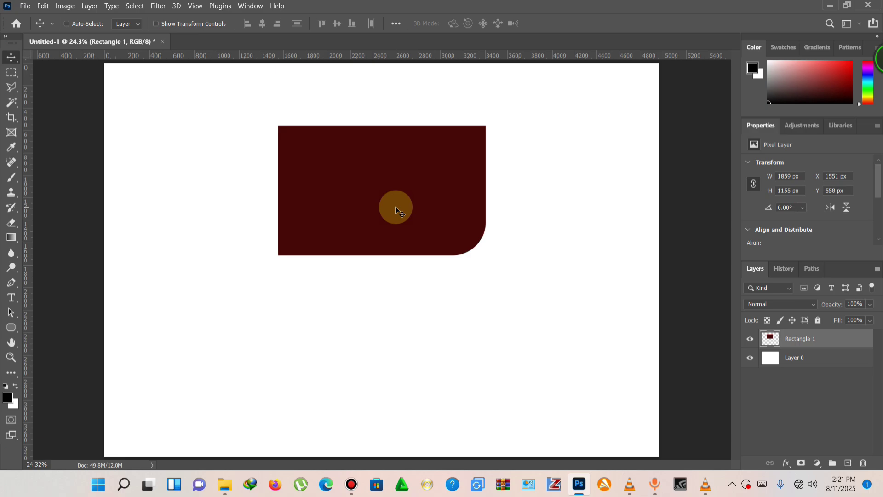
- Move the dark red shape to the canvas's upper-left corner and scale it proportionally down to about 1341 × 833 px
{"action": "left_click_drag", "start_coordinate": [367, 200], "coordinate": [207, 145]}
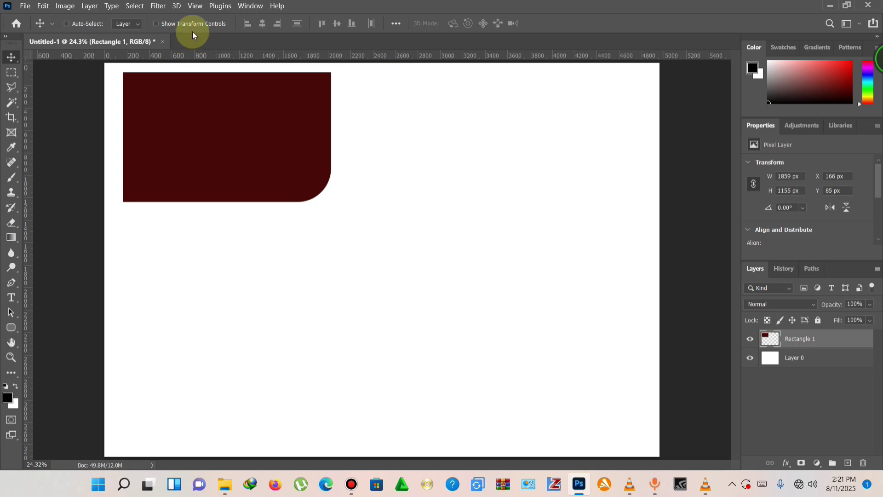
{"action": "left_click", "coordinate": [206, 24]}
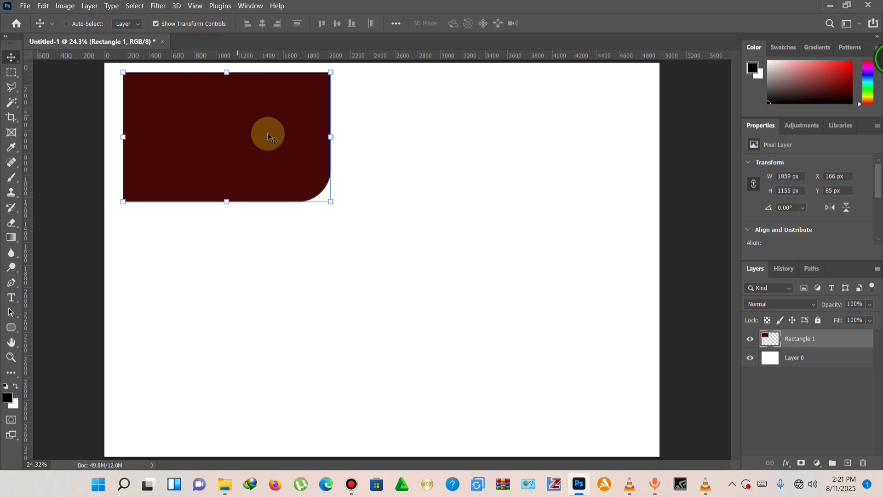
{"action": "left_click_drag", "start_coordinate": [327, 198], "coordinate": [272, 164]}
{"action": "double_click", "coordinate": [211, 129]}
- Draw a black rounded rectangle about 1493 × 1774 px with 300 px corners directly above Layer 0, right of the canvas centre
{"action": "right_click", "coordinate": [201, 188]}
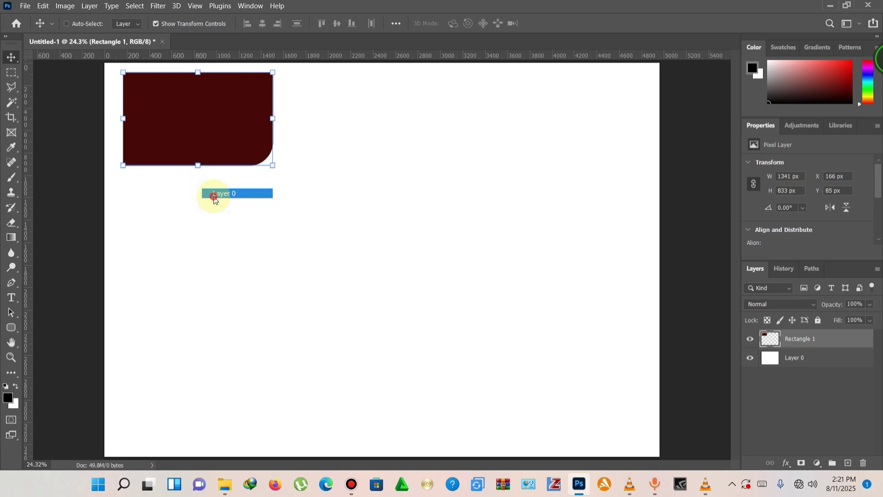
{"action": "left_click", "coordinate": [211, 192]}
{"action": "left_click", "coordinate": [11, 328]}
{"action": "right_click", "coordinate": [10, 337]}
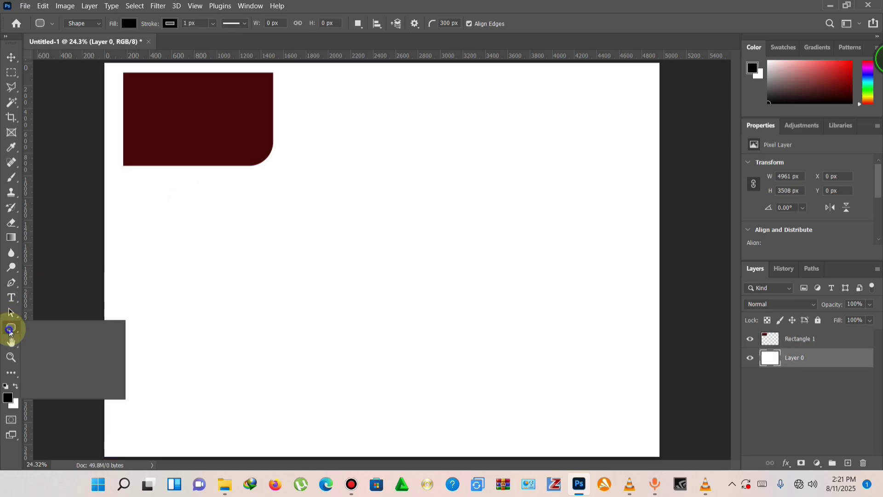
{"action": "left_click", "coordinate": [40, 339]}
{"action": "left_click_drag", "start_coordinate": [381, 182], "coordinate": [548, 381]}
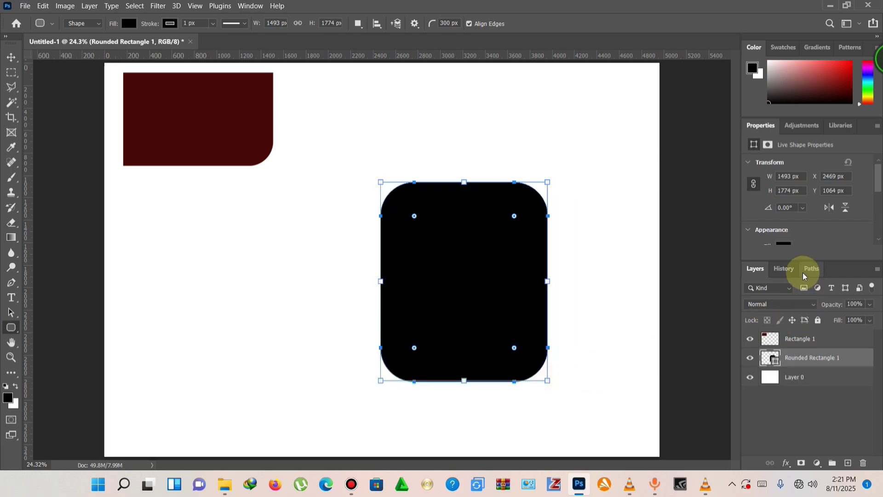
- Change the new rounded rectangle's fill colour to bright red d21b1b
{"action": "left_click", "coordinate": [775, 362]}
{"action": "double_click", "coordinate": [775, 362]}
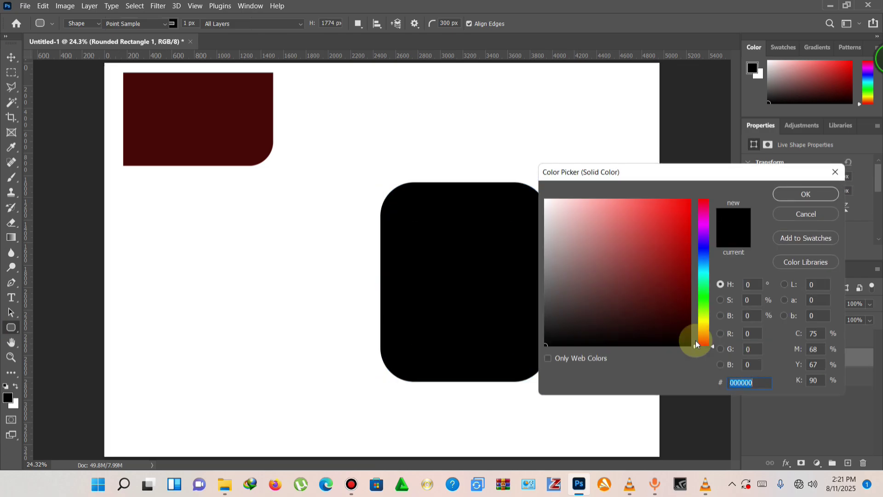
{"action": "left_click", "coordinate": [665, 303]}
{"action": "left_click", "coordinate": [671, 224]}
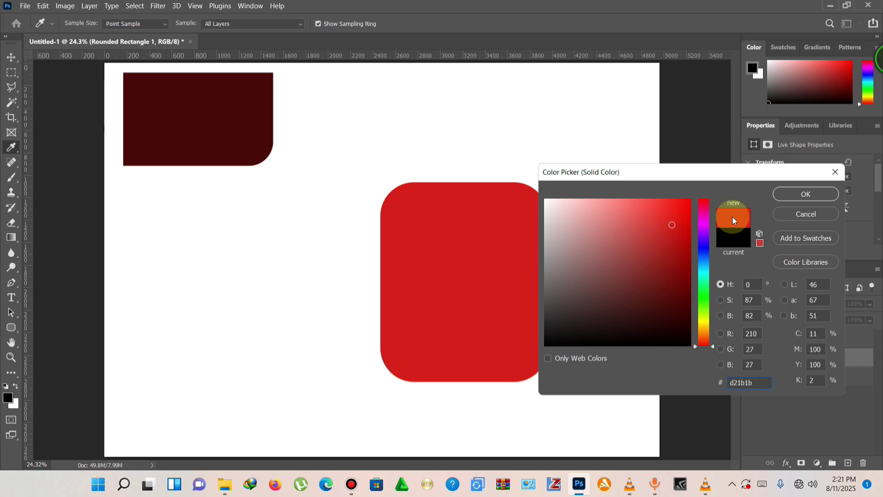
{"action": "left_click", "coordinate": [805, 194]}
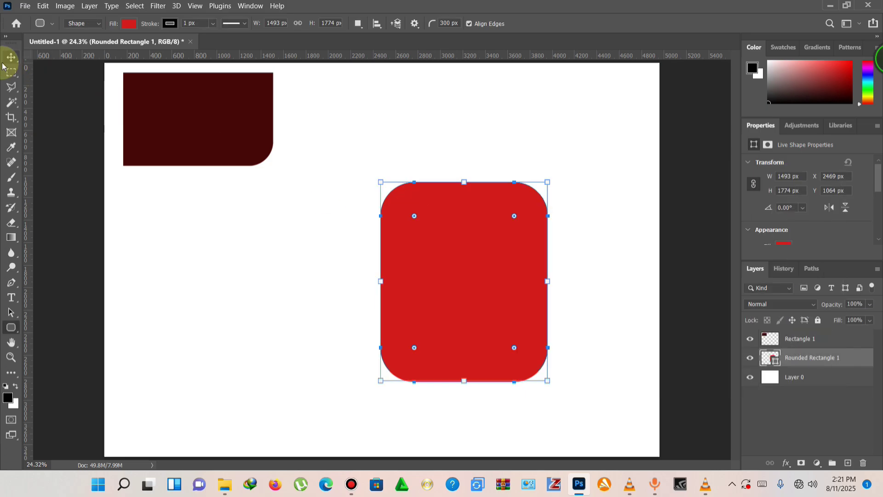
- Rasterize the red rounded rectangle's layer, then delete its lower part with a rectangular marquee and clear the selection
{"action": "left_click", "coordinate": [10, 59]}
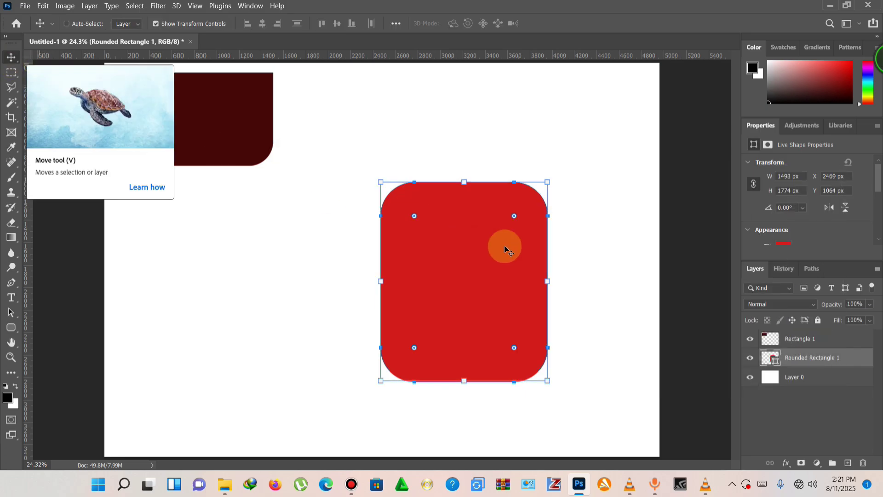
{"action": "right_click", "coordinate": [850, 358]}
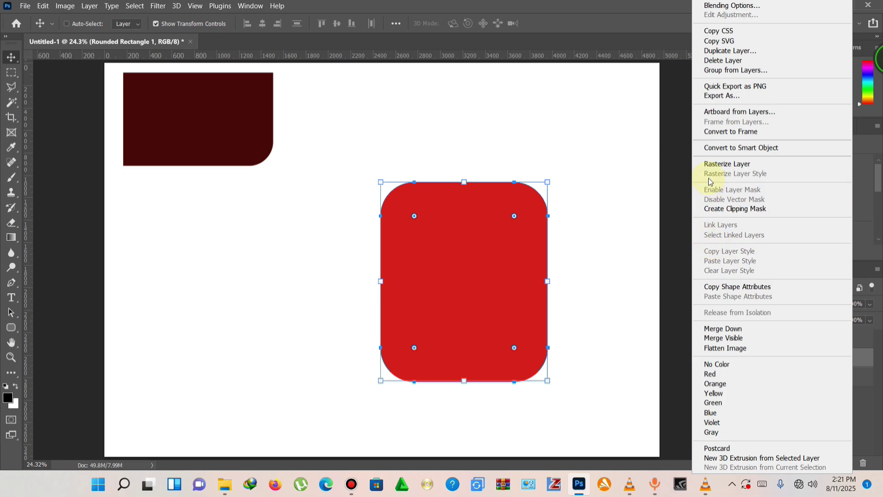
{"action": "left_click", "coordinate": [714, 165]}
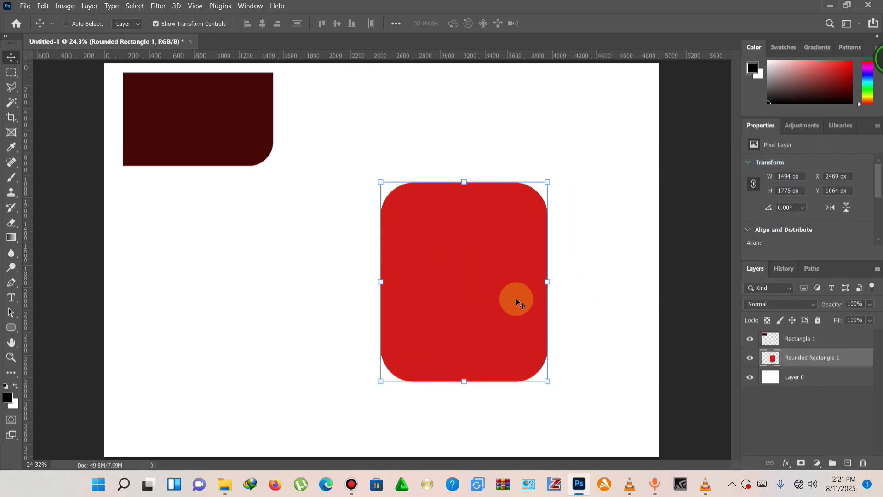
{"action": "left_click", "coordinate": [11, 73]}
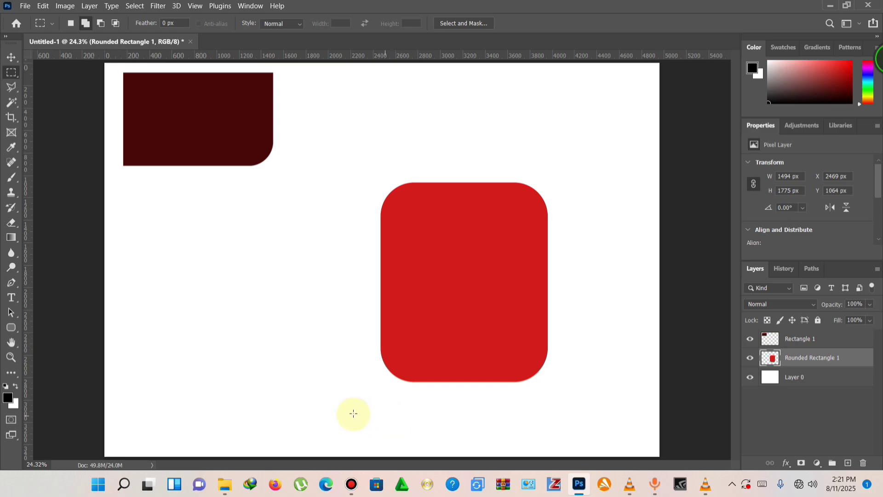
{"action": "left_click_drag", "start_coordinate": [352, 412], "coordinate": [600, 303]}
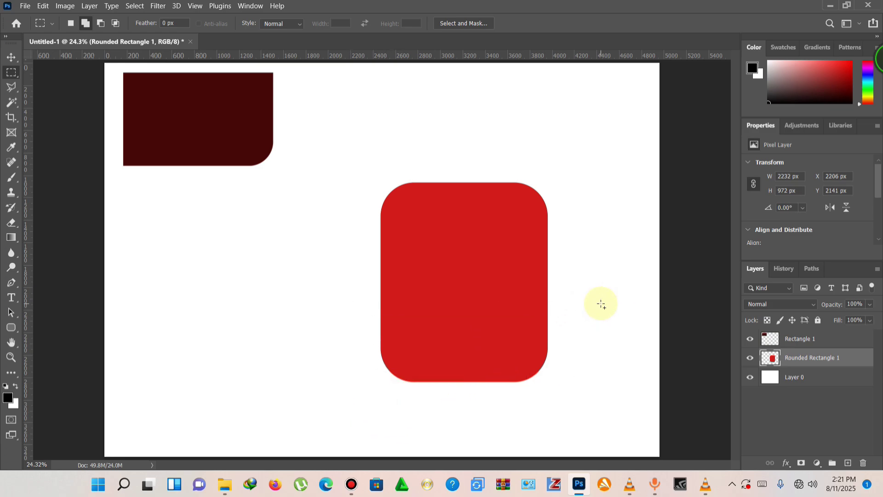
{"action": "key", "text": "Delete"}
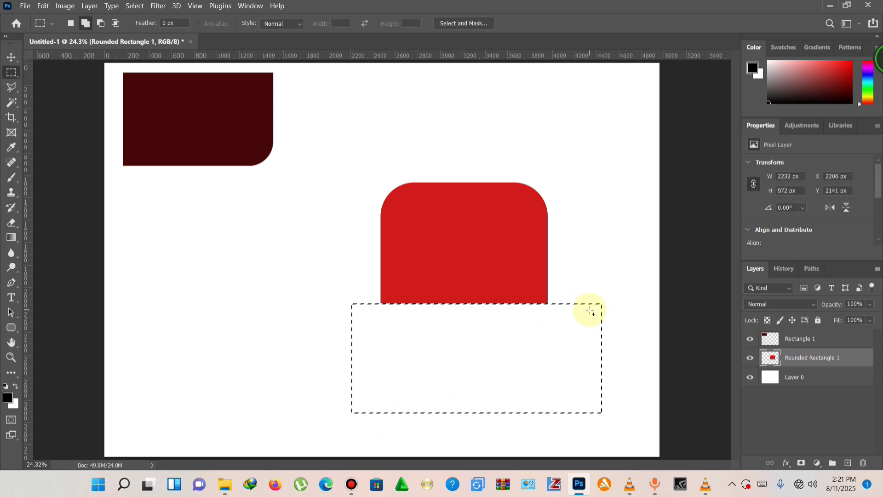
{"action": "left_click", "coordinate": [590, 311]}
{"action": "key", "text": "ctrl+d"}
- Place the red shape just right of the dark red one and rotate it 180° so its rounded corners face down
{"action": "key", "text": "v"}
{"action": "left_click_drag", "start_coordinate": [492, 261], "coordinate": [407, 161]}
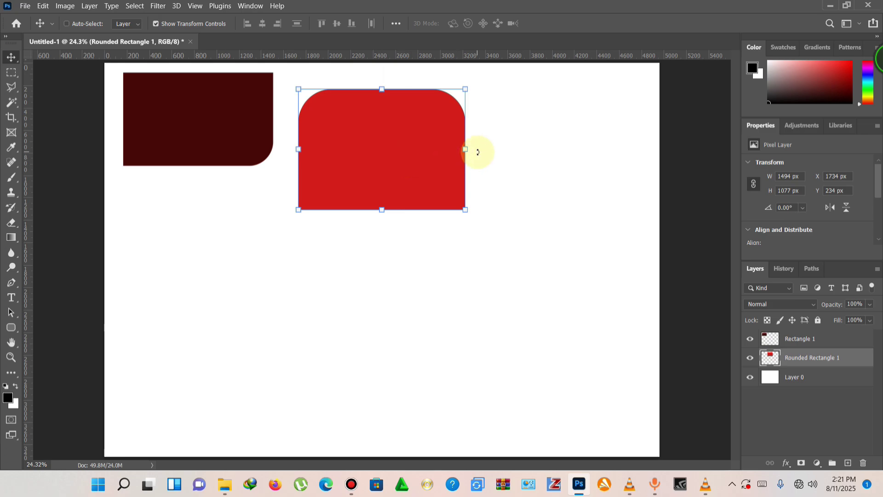
{"action": "left_click_drag", "start_coordinate": [473, 150], "coordinate": [199, 146]}
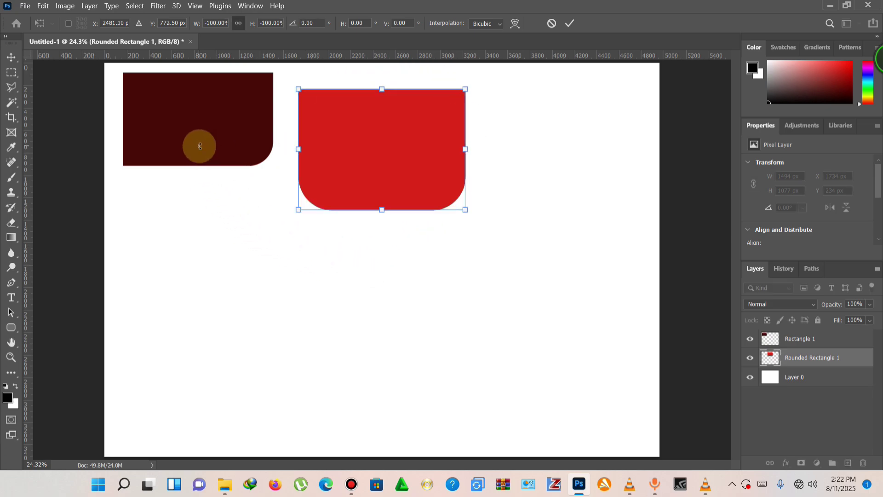
{"action": "left_click", "coordinate": [572, 23]}
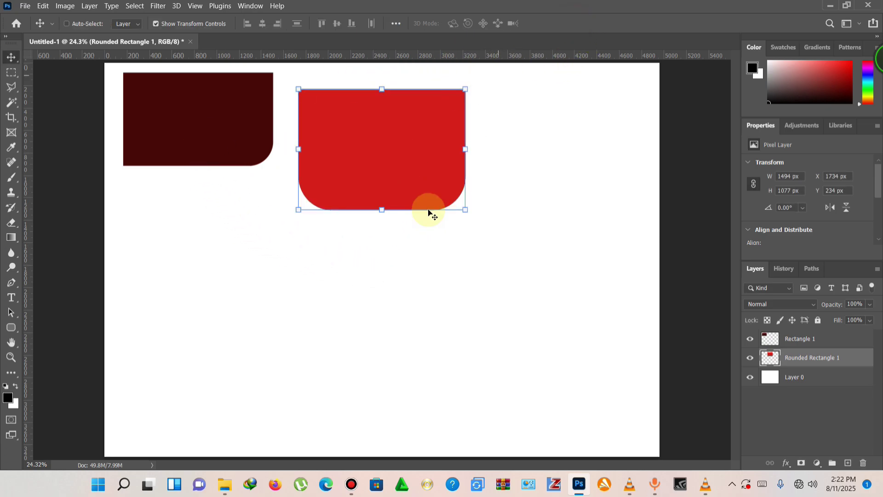
{"action": "left_click_drag", "start_coordinate": [409, 167], "coordinate": [395, 156]}
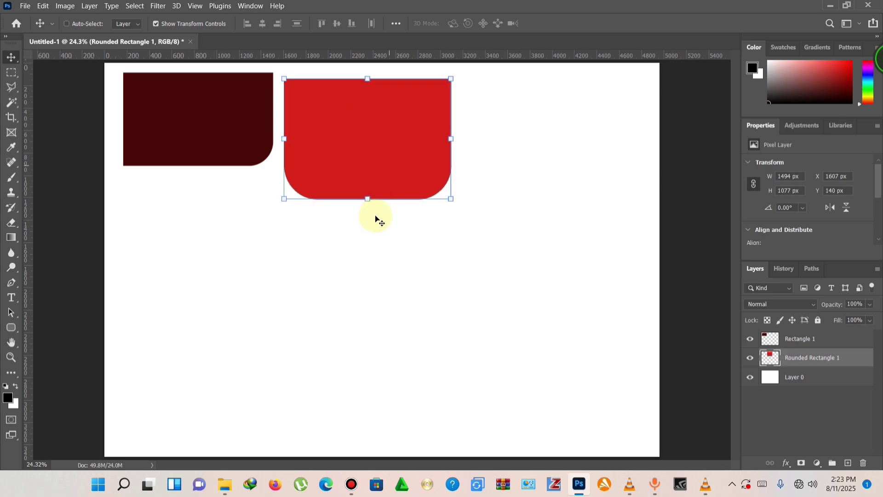
- Draw a plain black rectangle about 1186 × 1864 px directly above Layer 0, below the dark red shape
{"action": "right_click", "coordinate": [363, 247]}
{"action": "left_click", "coordinate": [374, 252]}
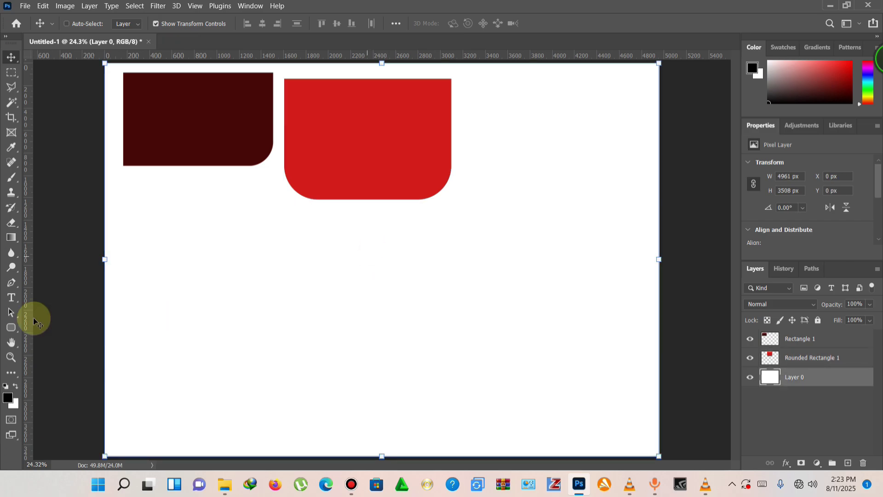
{"action": "left_click", "coordinate": [12, 328]}
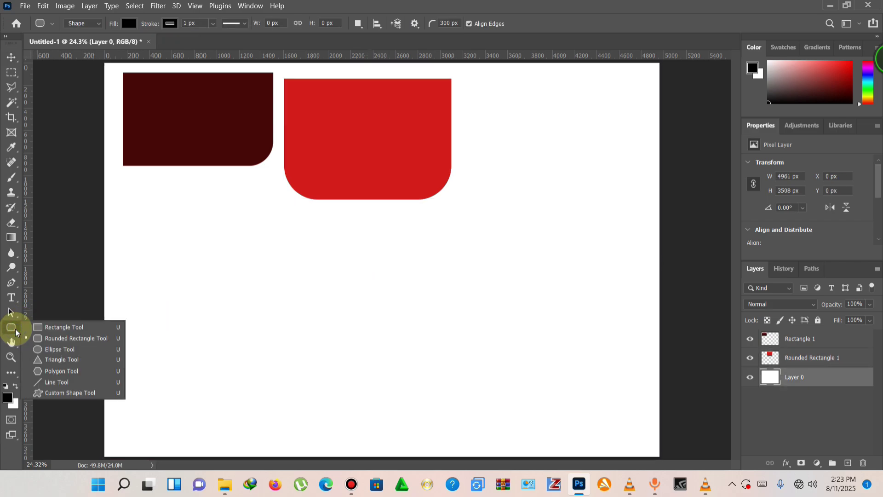
{"action": "left_click", "coordinate": [51, 327]}
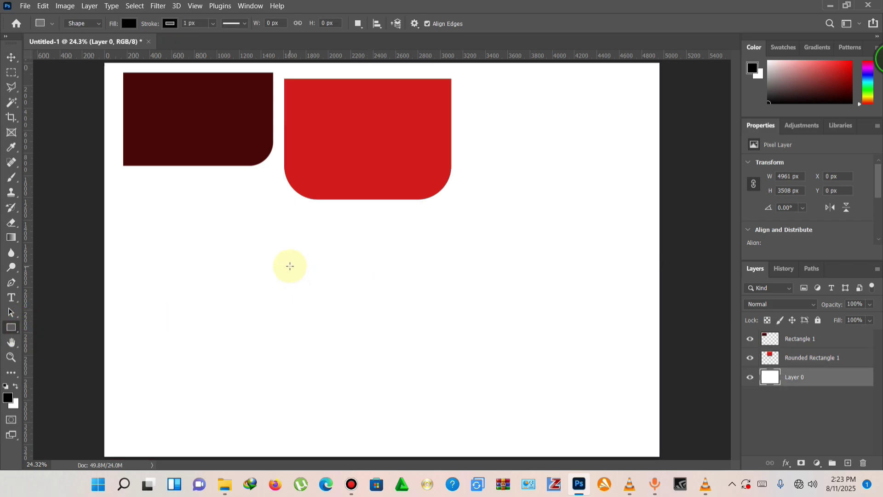
{"action": "left_click_drag", "start_coordinate": [184, 222], "coordinate": [317, 431]}
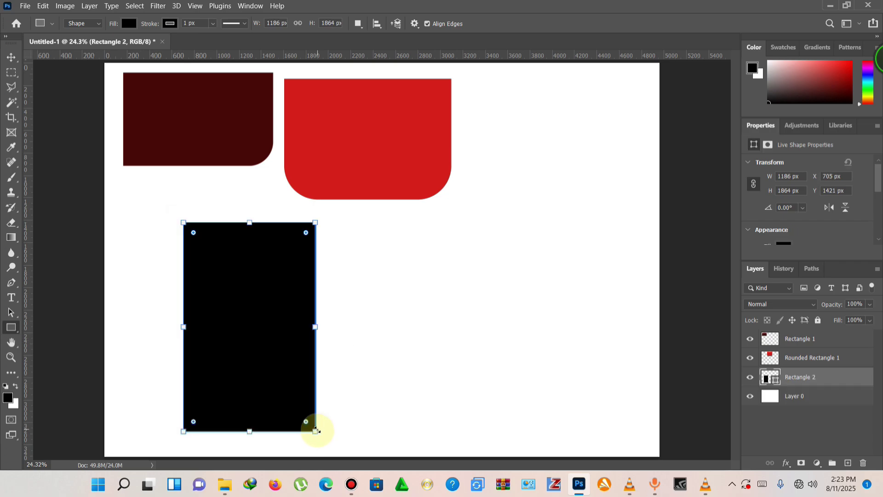
- Change the black rectangle's fill colour to dark teal 05343d
{"action": "double_click", "coordinate": [775, 385]}
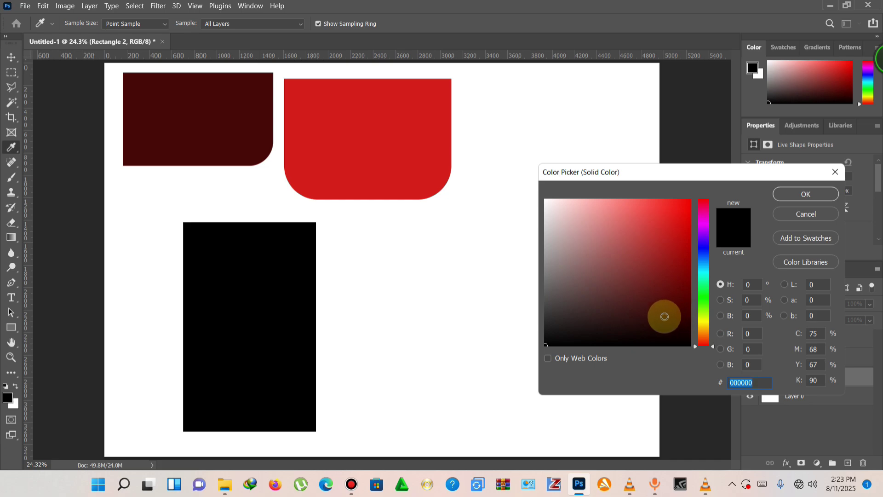
{"action": "left_click", "coordinate": [664, 317]}
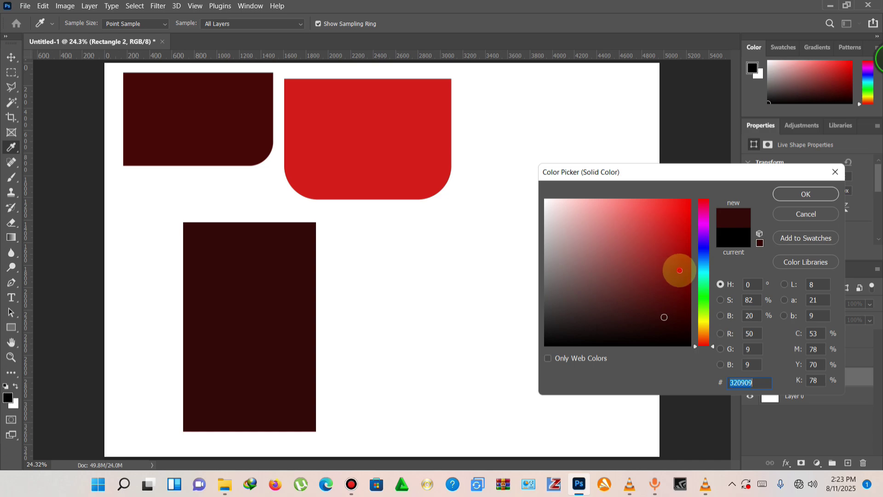
{"action": "left_click", "coordinate": [680, 270]}
{"action": "left_click", "coordinate": [707, 269]}
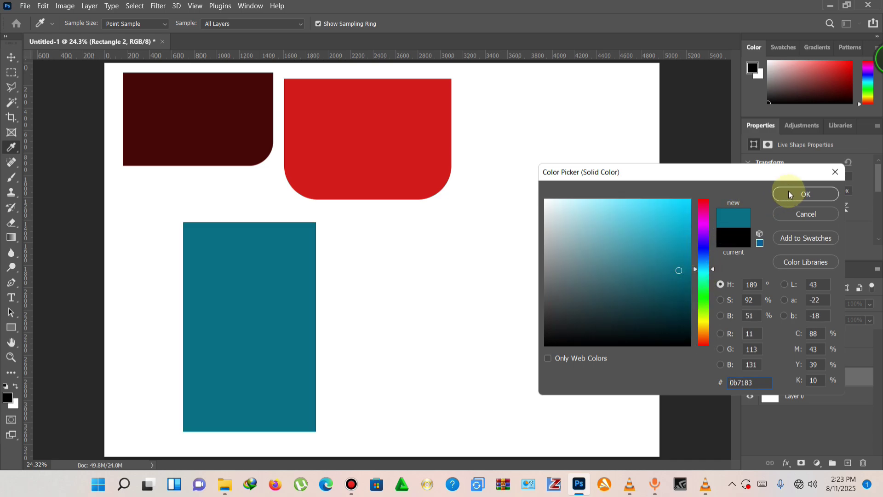
{"action": "left_click", "coordinate": [679, 305]}
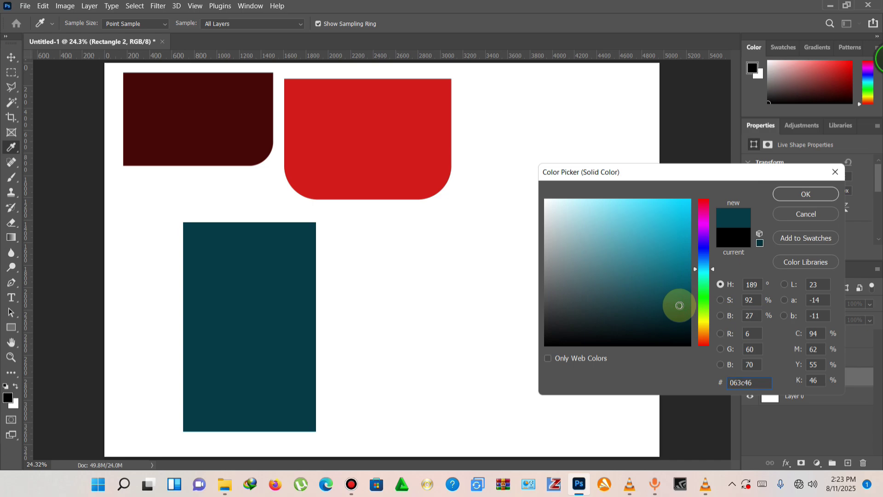
{"action": "left_click", "coordinate": [679, 311]}
{"action": "left_click", "coordinate": [787, 196]}
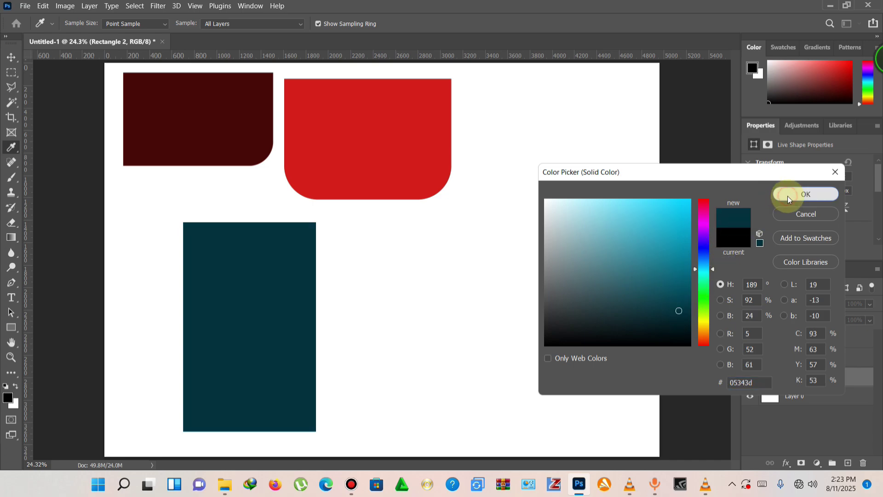
- Rasterize the dark teal rectangle's layer, Rectangle 2
{"action": "left_click", "coordinate": [11, 57]}
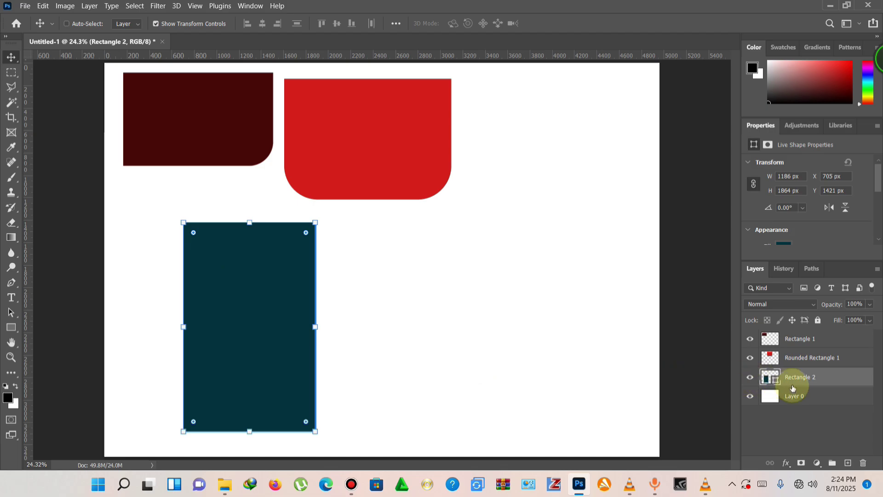
{"action": "right_click", "coordinate": [830, 377]}
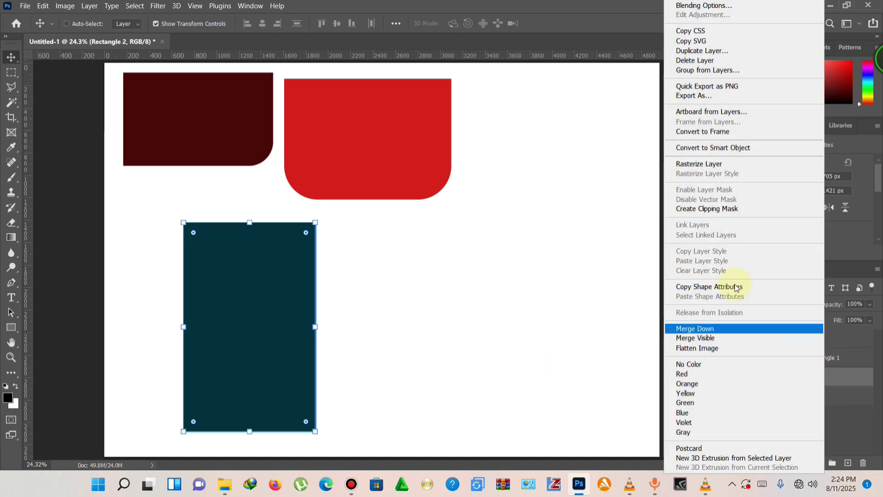
{"action": "left_click", "coordinate": [704, 164]}
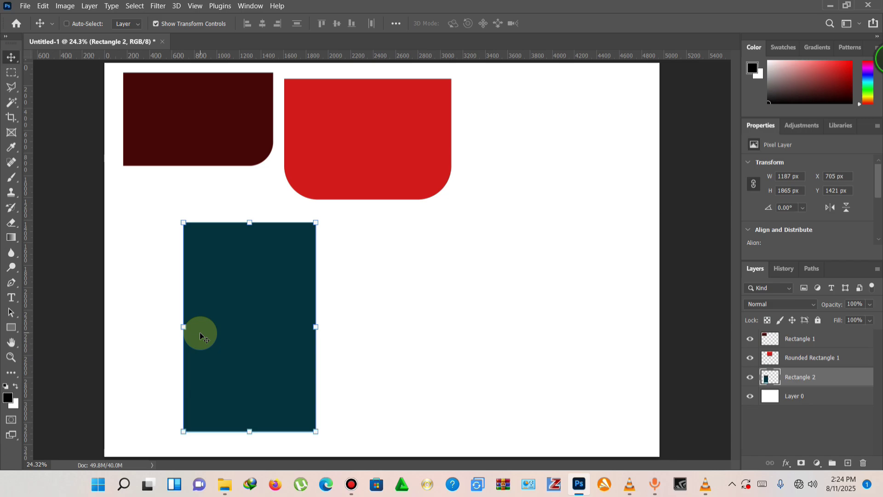
- Cut off the teal rectangle's upper-left corner diagonally with a triangular Polygonal Lasso selection nudged down about 72 px, and clear the selection
{"action": "left_click", "coordinate": [12, 90]}
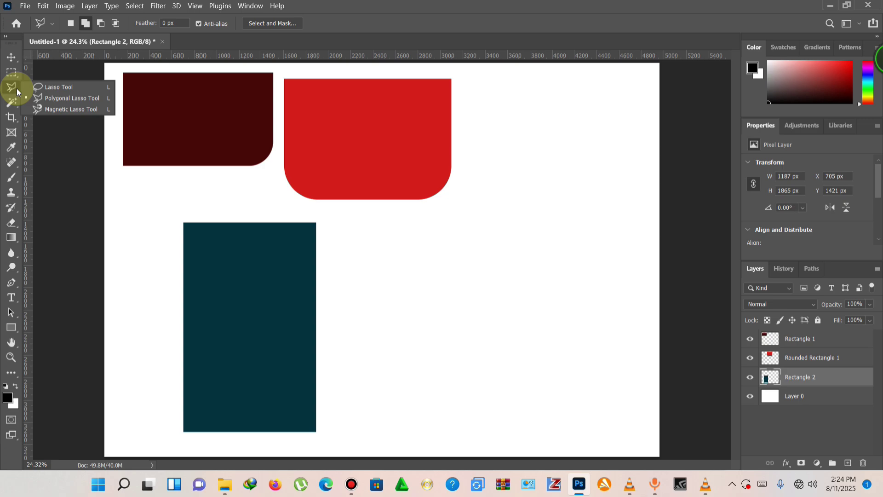
{"action": "left_click", "coordinate": [58, 97]}
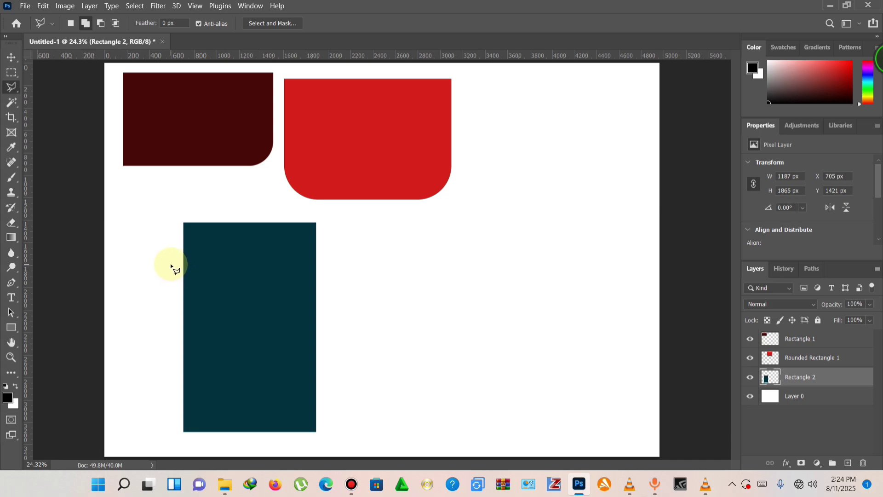
{"action": "left_click", "coordinate": [171, 265]}
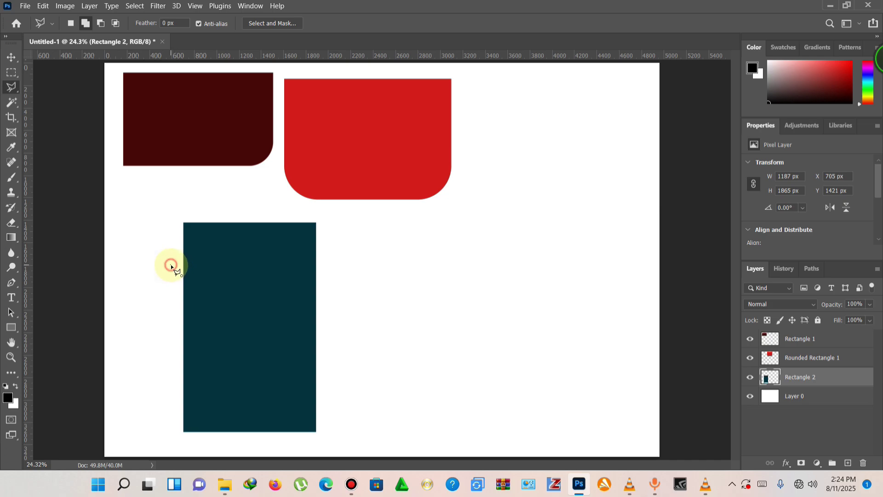
{"action": "left_click", "coordinate": [239, 204]}
{"action": "left_click", "coordinate": [156, 203]}
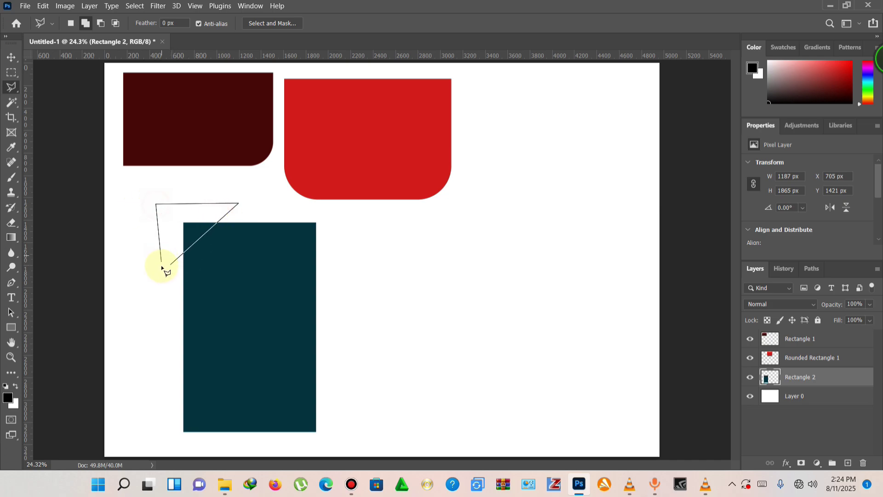
{"action": "left_click", "coordinate": [173, 269]}
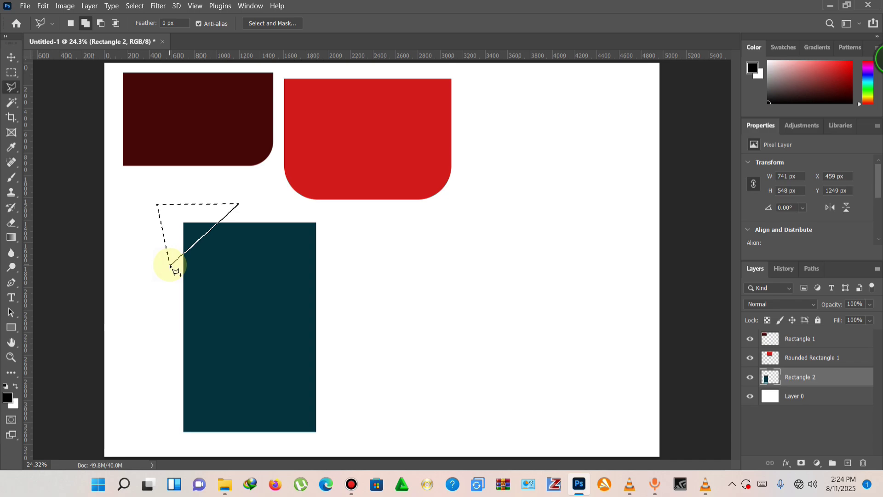
{"action": "key", "text": "Down"}
{"action": "key", "text": "Down"}
{"action": "key", "text": "Down"}
{"action": "key", "text": "Down"}
{"action": "key", "text": "Down"}
{"action": "key", "text": "Down"}
{"action": "key", "text": "Down"}
{"action": "key", "text": "Down"}
{"action": "key", "text": "Down"}
{"action": "key", "text": "Down"}
{"action": "key", "text": "Down"}
{"action": "key", "text": "Down"}
{"action": "key", "text": "Down"}
{"action": "key", "text": "Down"}
{"action": "key", "text": "Down"}
{"action": "key", "text": "Down"}
{"action": "key", "text": "Down"}
{"action": "key", "text": "Down"}
{"action": "key", "text": "Down"}
{"action": "key", "text": "Down"}
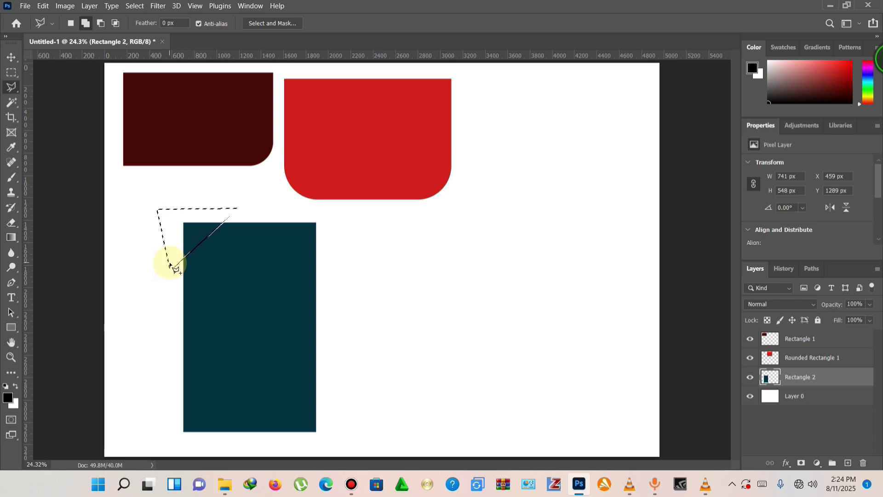
{"action": "key", "text": "Down"}
{"action": "key", "text": "Down"}
{"action": "key", "text": "Down"}
{"action": "key", "text": "Down"}
{"action": "key", "text": "Delete"}
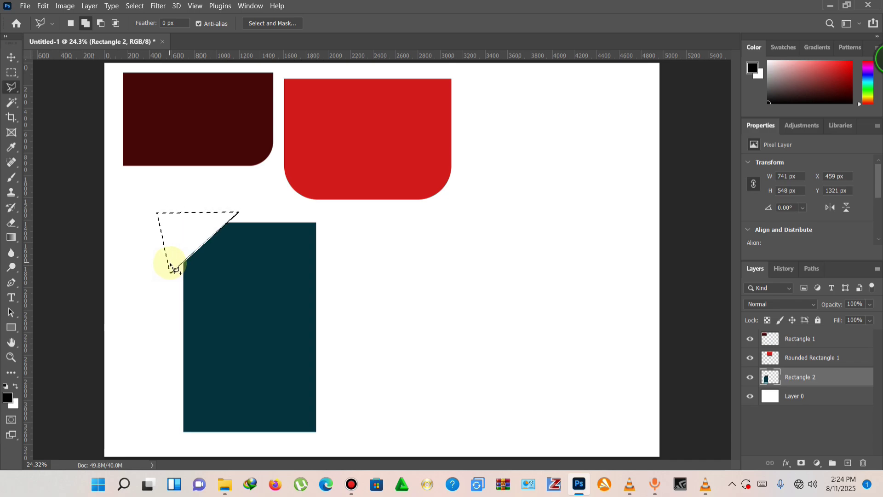
{"action": "key", "text": "ctrl+d"}
- Delete the teal shape's lower-right corner with a triangular Polygonal Lasso selection about 748 × 844 px, and clear the selection
{"action": "left_click", "coordinate": [257, 440]}
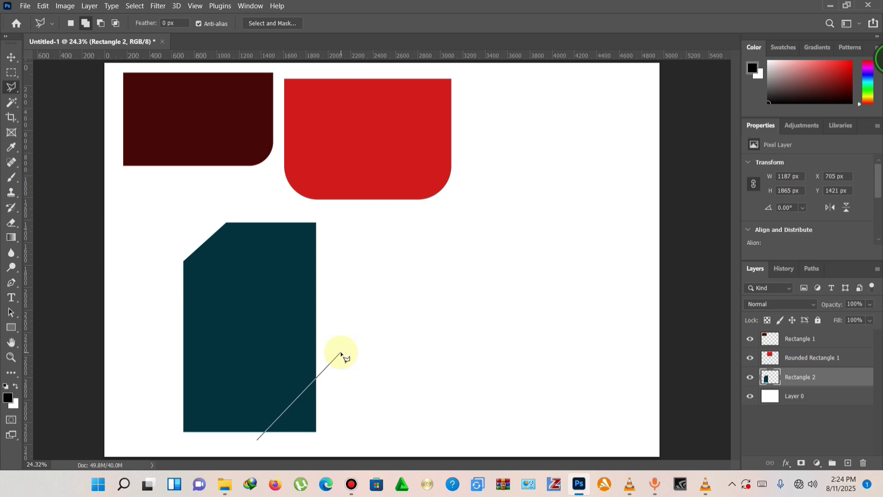
{"action": "left_click", "coordinate": [341, 353]}
{"action": "left_click", "coordinate": [338, 446]}
{"action": "left_click", "coordinate": [284, 443]}
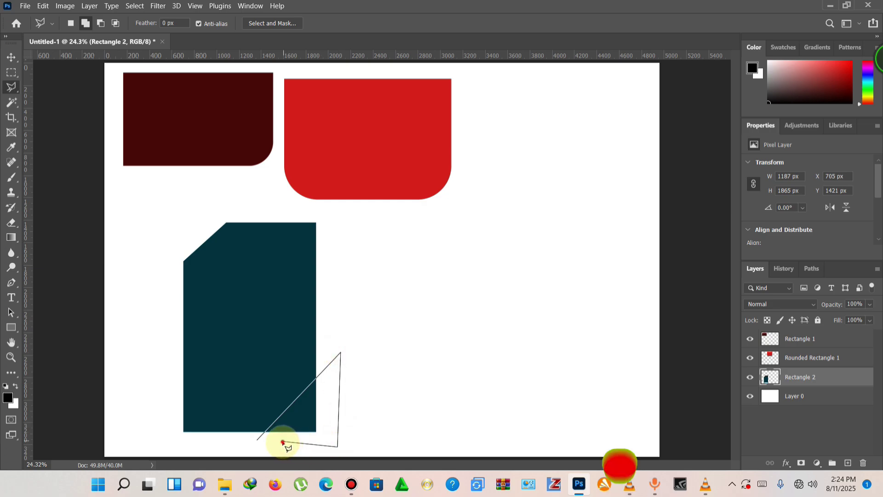
{"action": "left_click", "coordinate": [283, 443]}
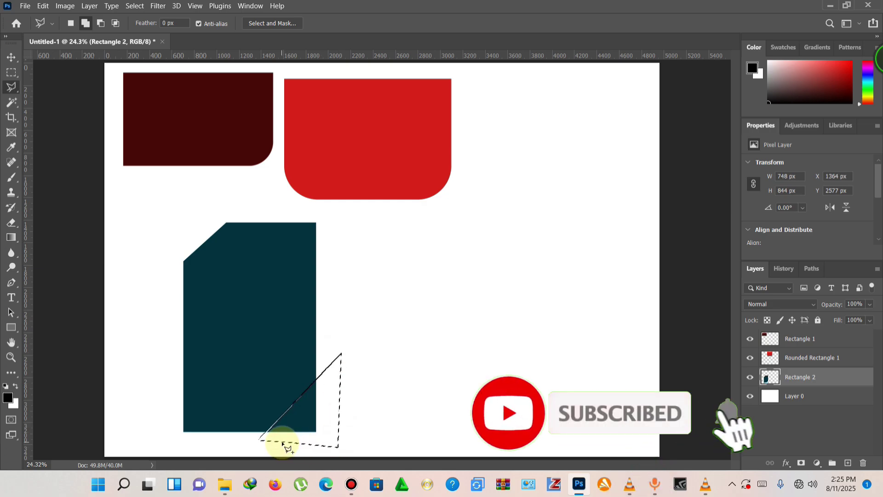
{"action": "key", "text": "Delete"}
{"action": "key", "text": "ctrl+d"}
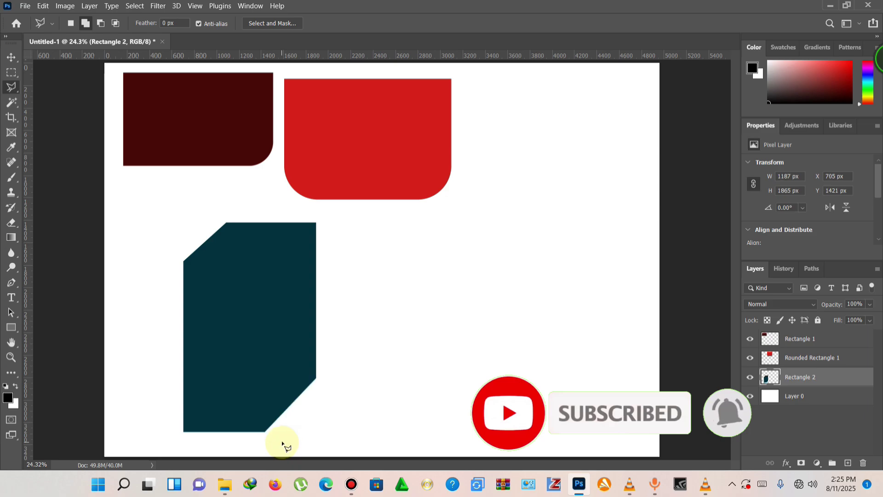
- Move the teal shape just below the dark red one with their left edges aligned, and turn off the transform controls
{"action": "key", "text": "v"}
{"action": "left_click_drag", "start_coordinate": [244, 359], "coordinate": [192, 319]}
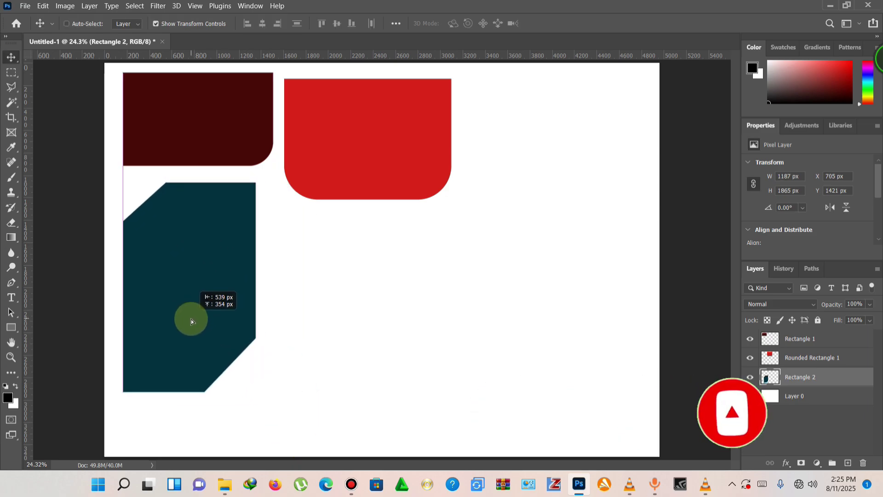
{"action": "left_click", "coordinate": [177, 27]}
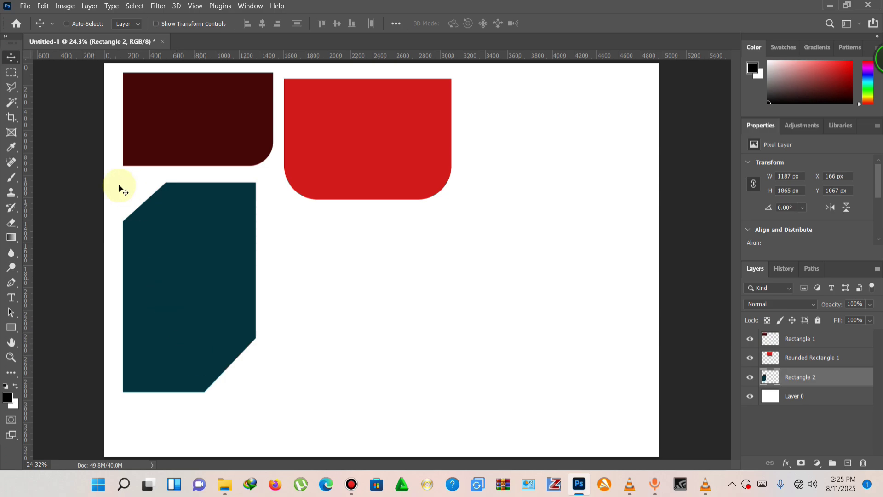
- Cut the teal shape's lower part with a rectangular marquee, paste it onto its own layer and place it just below the upper piece
{"action": "left_click", "coordinate": [11, 75]}
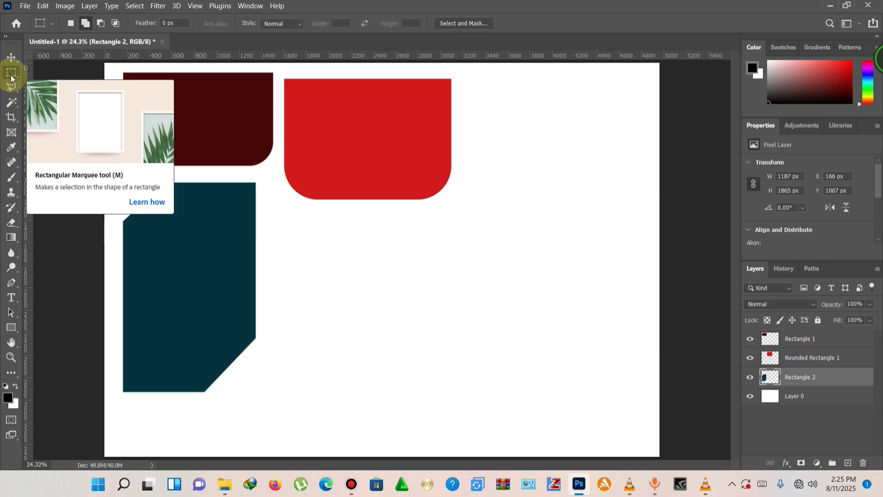
{"action": "right_click", "coordinate": [11, 74]}
{"action": "left_click", "coordinate": [49, 78]}
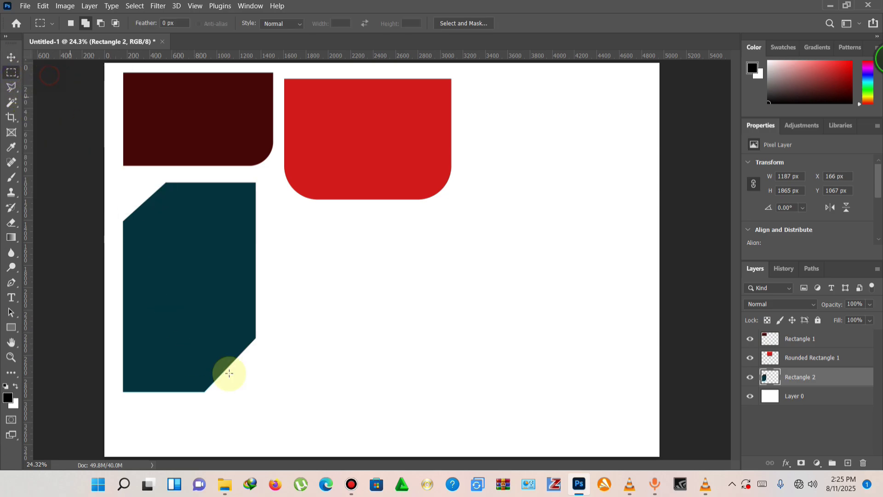
{"action": "left_click_drag", "start_coordinate": [278, 422], "coordinate": [69, 280]}
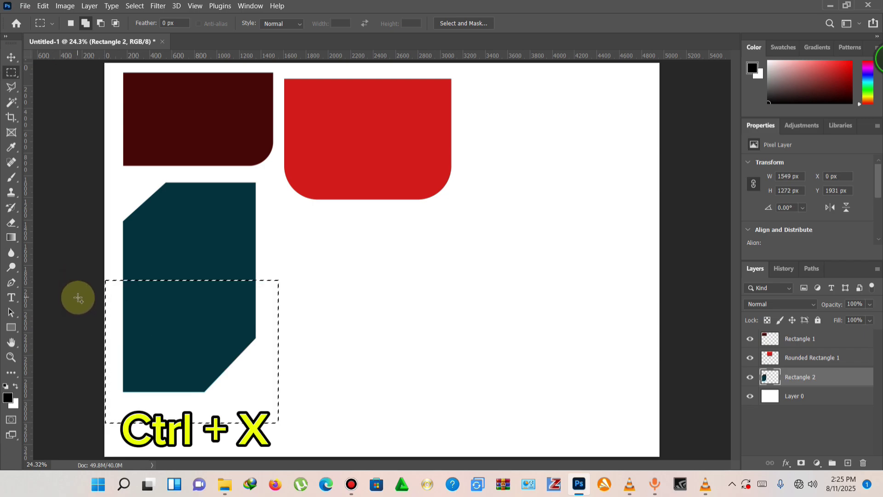
{"action": "key", "text": "ctrl+x"}
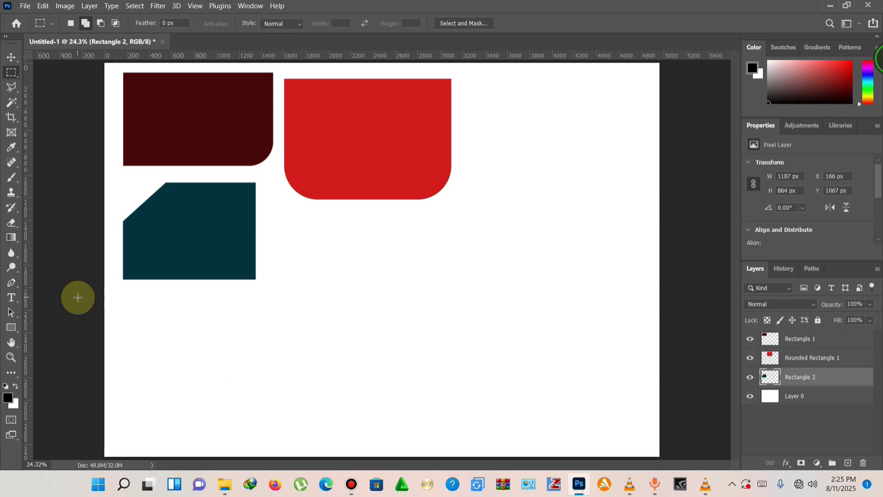
{"action": "key", "text": "ctrl+v"}
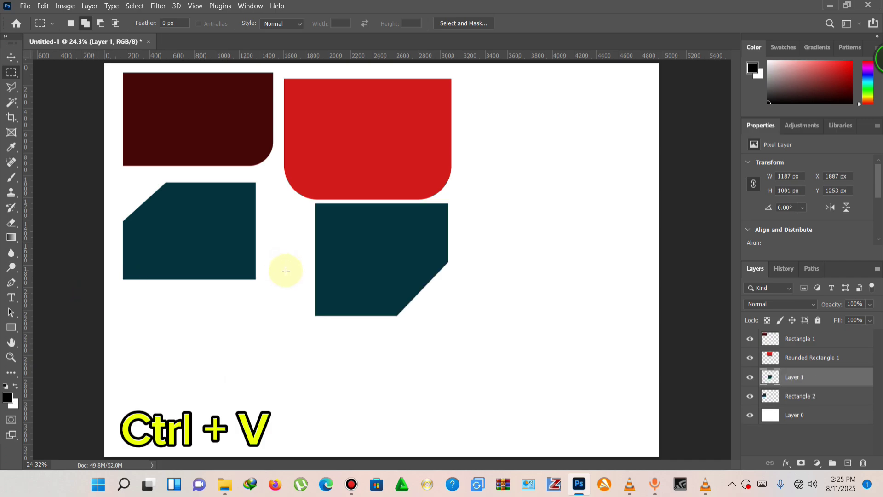
{"action": "key", "text": "v"}
{"action": "left_click_drag", "start_coordinate": [364, 242], "coordinate": [179, 329]}
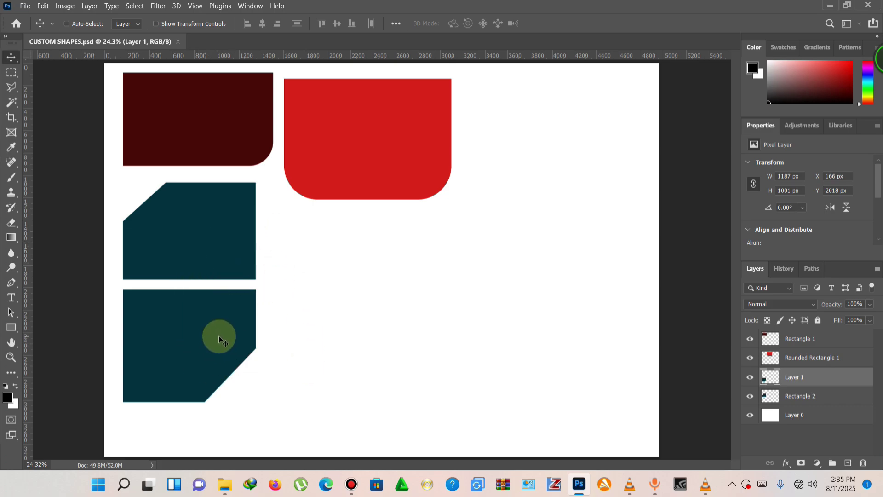
- Enable a Gradient Overlay layer style on the lower teal shape with the cut lower-right corner
{"action": "double_click", "coordinate": [832, 382]}
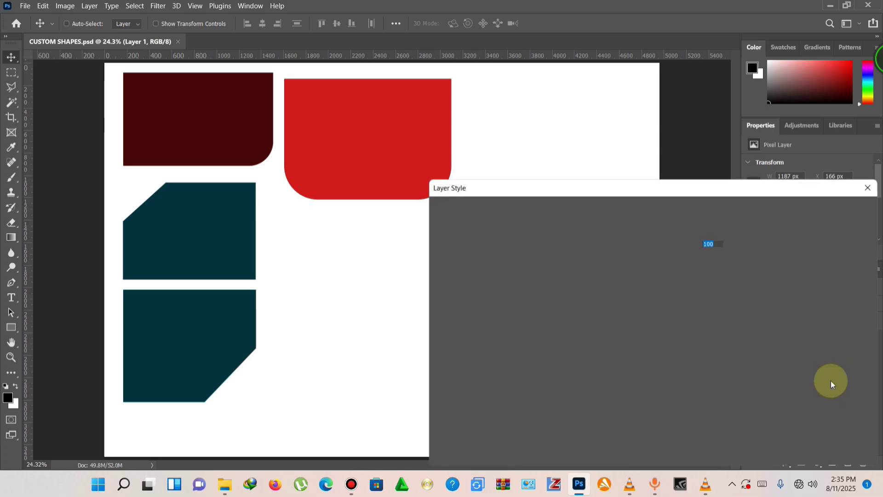
{"action": "left_click", "coordinate": [868, 186]}
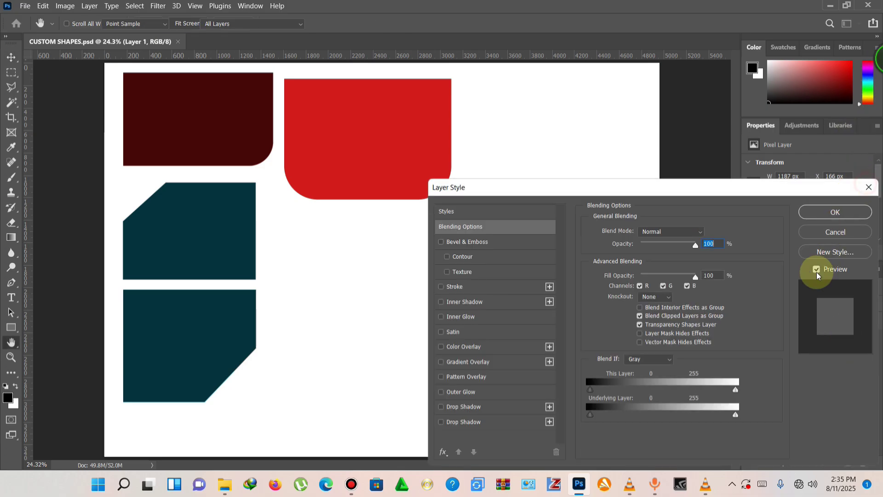
{"action": "right_click", "coordinate": [843, 373]}
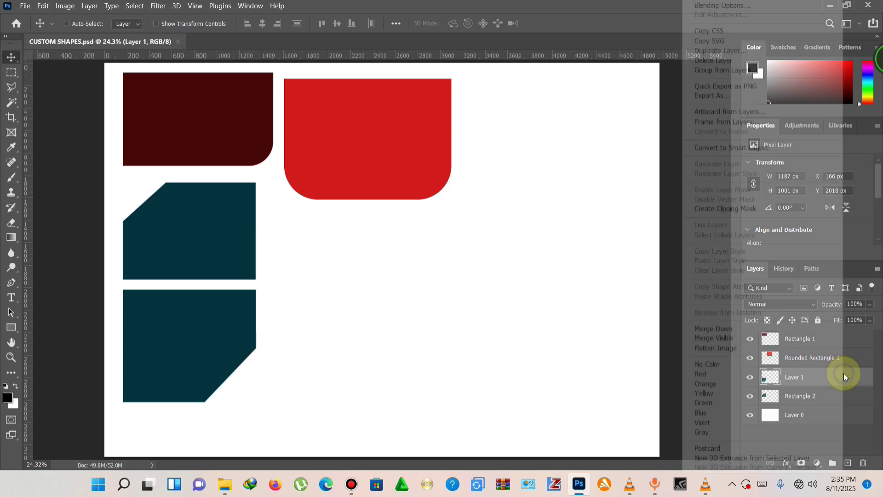
{"action": "left_click", "coordinate": [733, 6]}
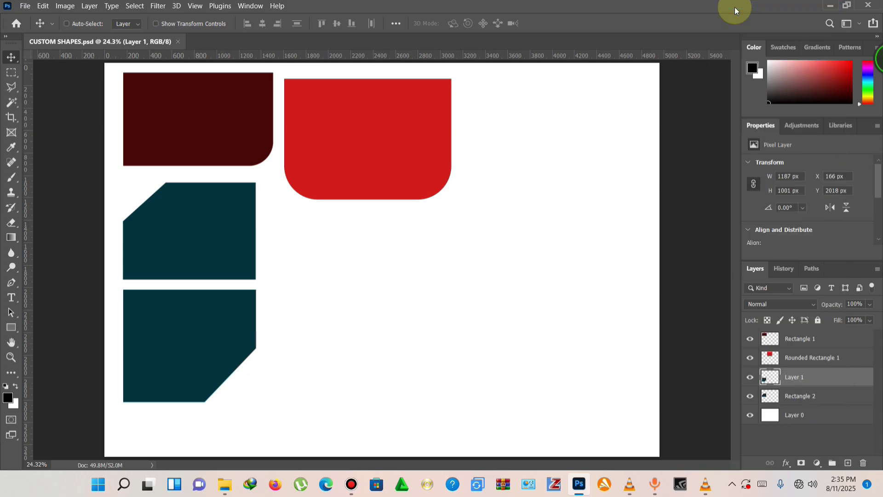
{"action": "left_click_drag", "start_coordinate": [528, 186], "coordinate": [582, 143]}
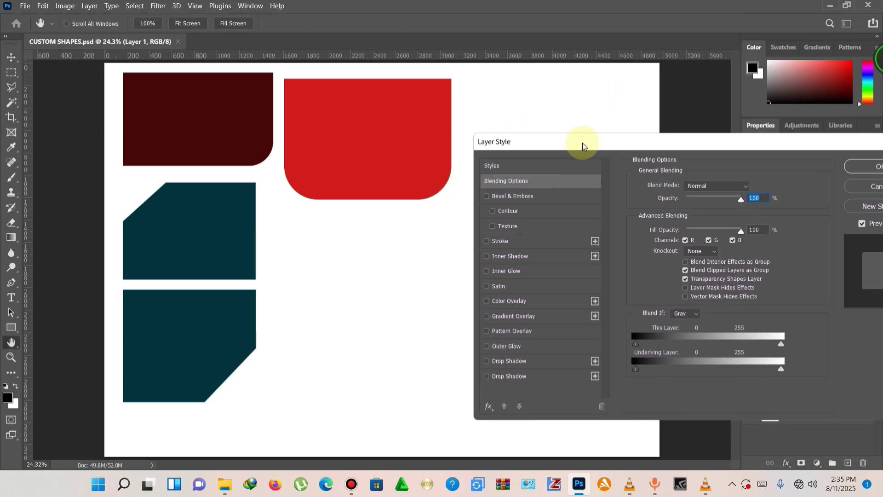
{"action": "left_click", "coordinate": [490, 317]}
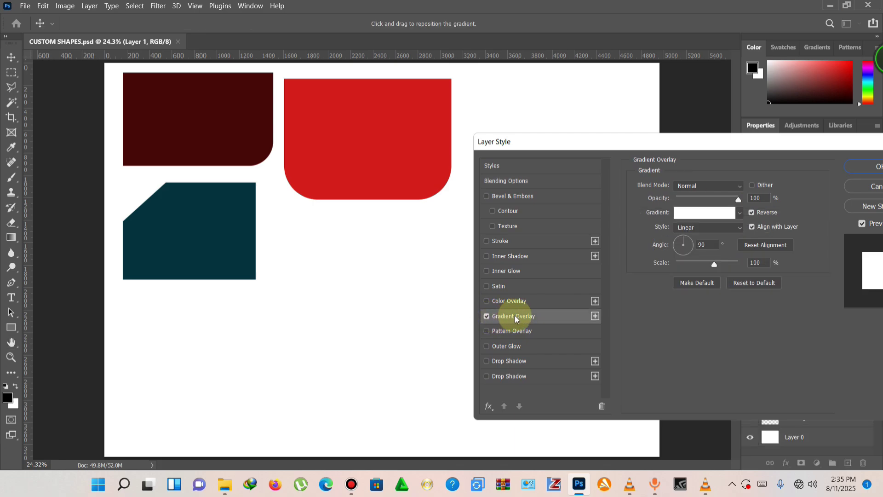
- Set the gradient's first colour stop at 0% to red d21b1b, sampled from the rounded red shape
{"action": "left_click", "coordinate": [716, 215]}
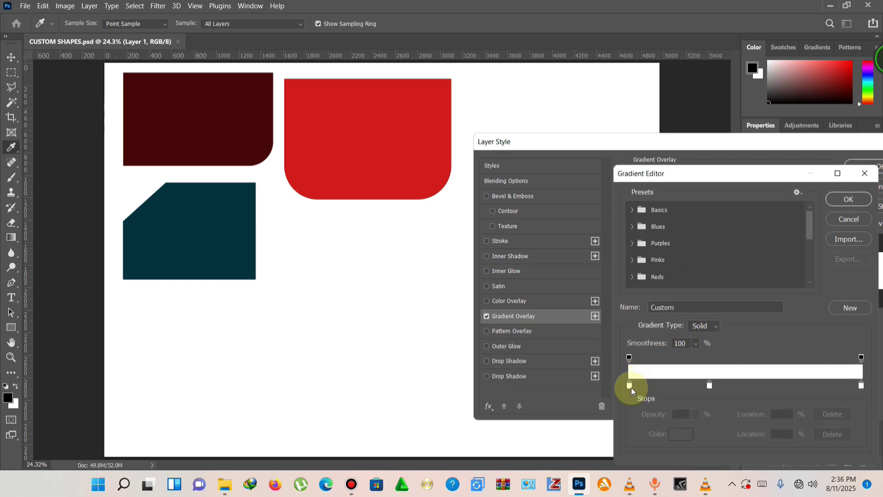
{"action": "left_click", "coordinate": [630, 386]}
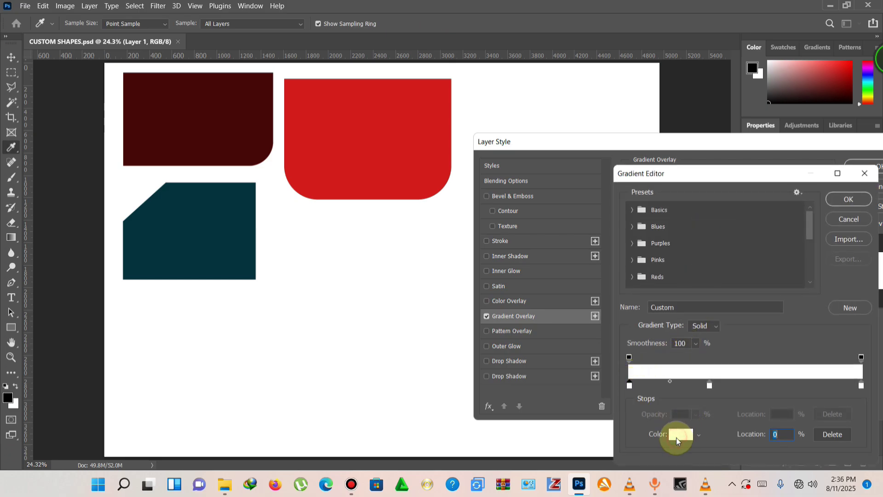
{"action": "left_click", "coordinate": [677, 435]}
{"action": "left_click_drag", "start_coordinate": [395, 164], "coordinate": [388, 140]}
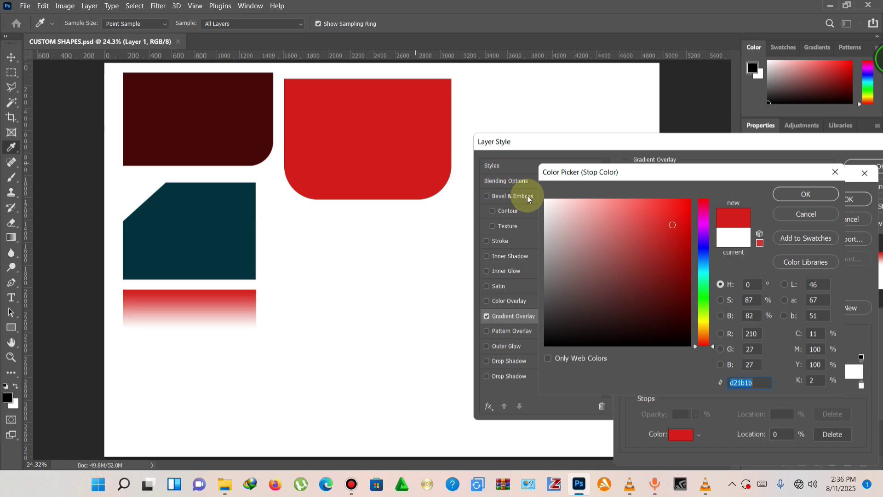
{"action": "left_click", "coordinate": [806, 195]}
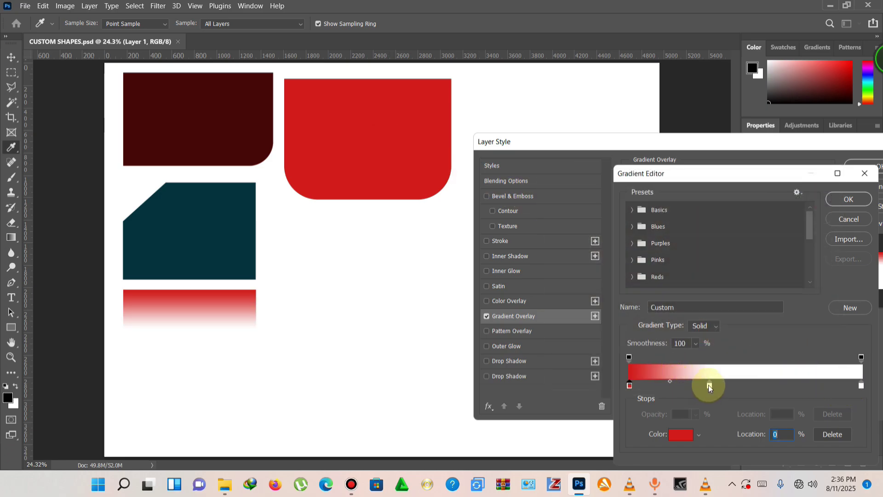
- Merge the gradient's middle stop into its end and set the 100% colour stop to bright green 5aff00
{"action": "left_click_drag", "start_coordinate": [709, 385], "coordinate": [861, 390]}
{"action": "left_click", "coordinate": [745, 386]}
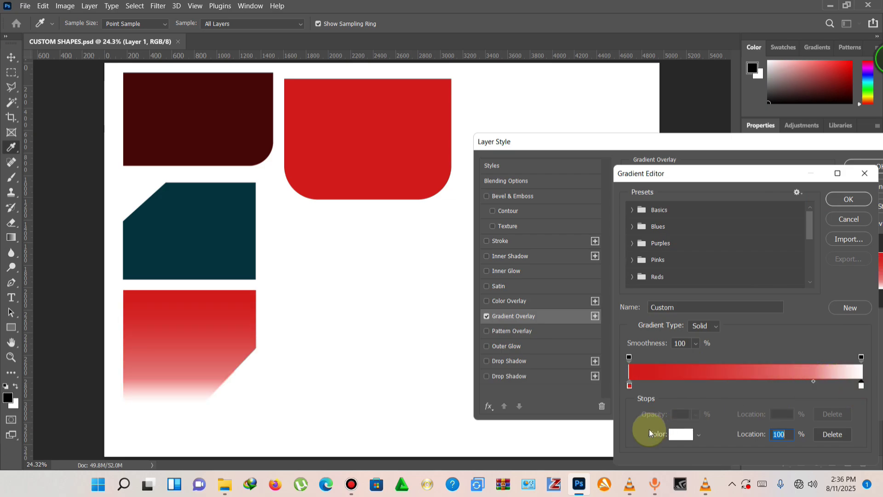
{"action": "left_click", "coordinate": [685, 436]}
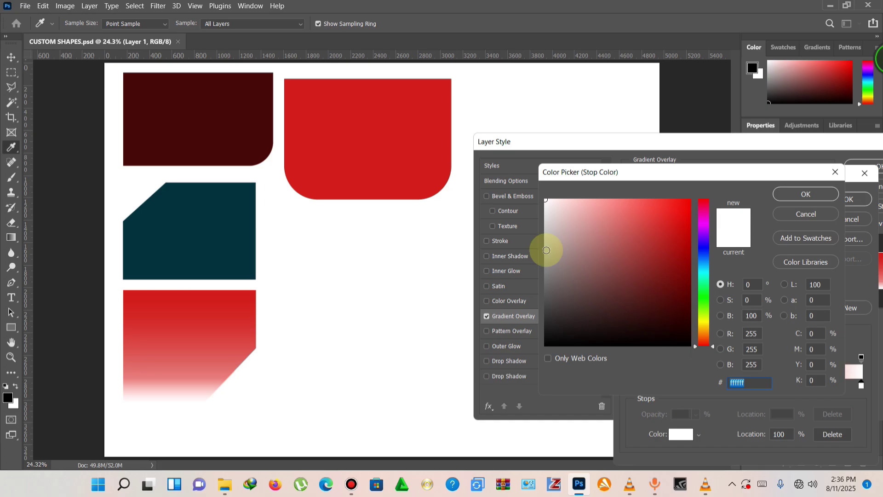
{"action": "left_click", "coordinate": [218, 244]}
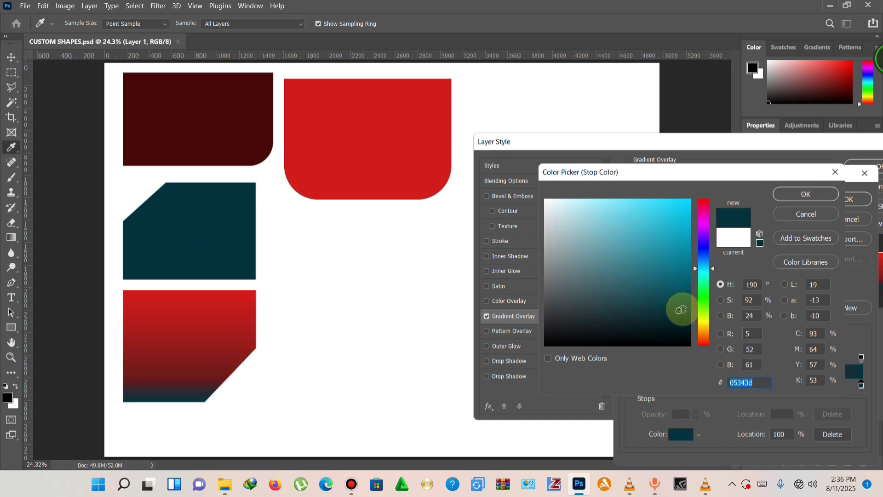
{"action": "left_click_drag", "start_coordinate": [700, 315], "coordinate": [699, 306]}
{"action": "mouse_move", "coordinate": [657, 249]}
{"action": "left_mouse_down"}
{"action": "mouse_move", "coordinate": [685, 229]}
{"action": "mouse_move", "coordinate": [690, 199]}
{"action": "left_mouse_up"}
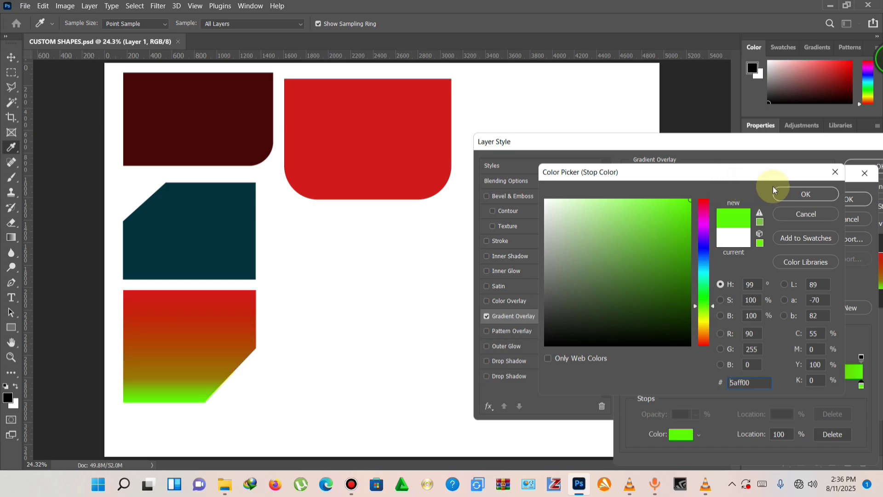
{"action": "left_click", "coordinate": [806, 194]}
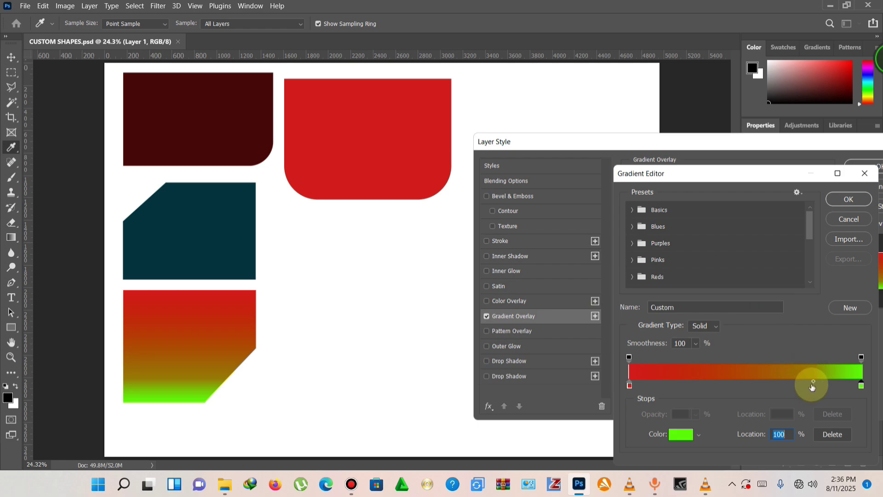
- Shift the midpoint between the red and green stops to 55% and apply the gradient overlay
{"action": "left_click_drag", "start_coordinate": [813, 381], "coordinate": [758, 380]}
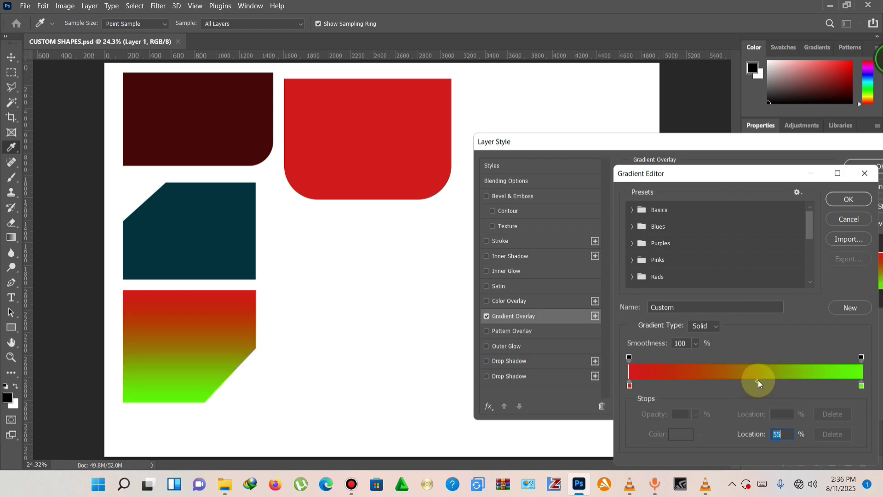
{"action": "left_click", "coordinate": [845, 200]}
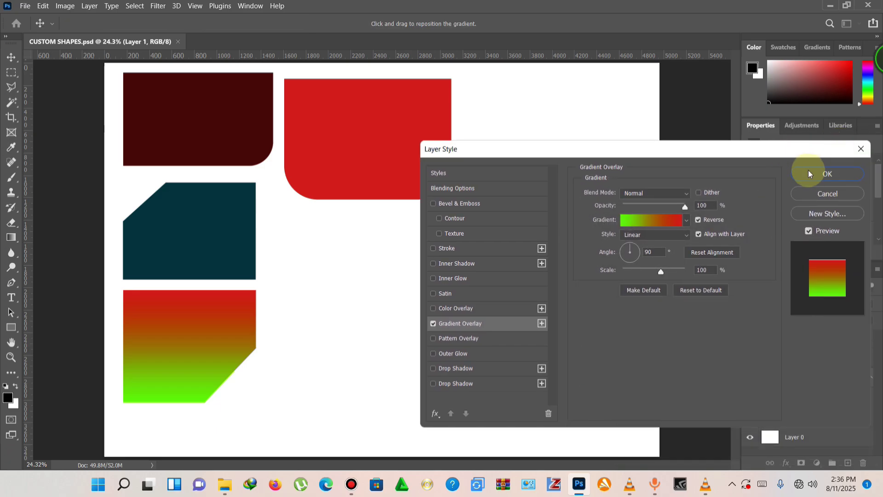
{"action": "left_click", "coordinate": [812, 174]}
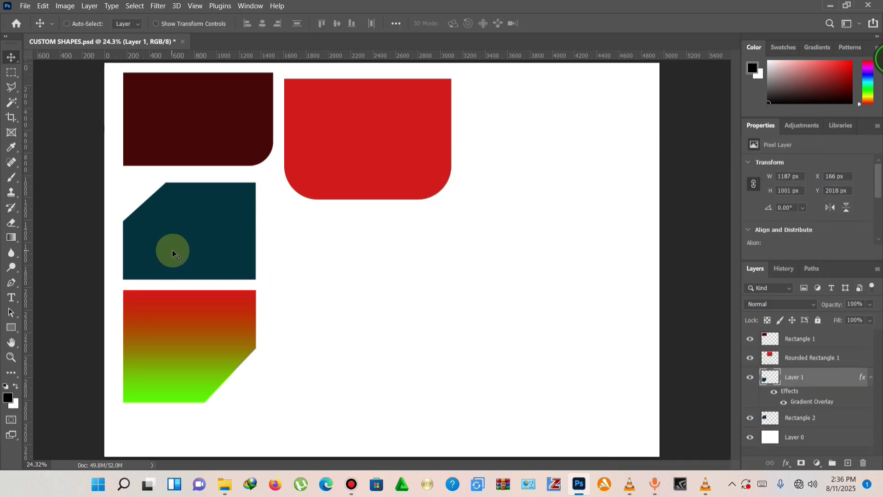
- Apply the same red-to-green linear gradient overlay to the upper teal shape, Rectangle 2
{"action": "right_click", "coordinate": [183, 244]}
{"action": "left_click", "coordinate": [194, 252]}
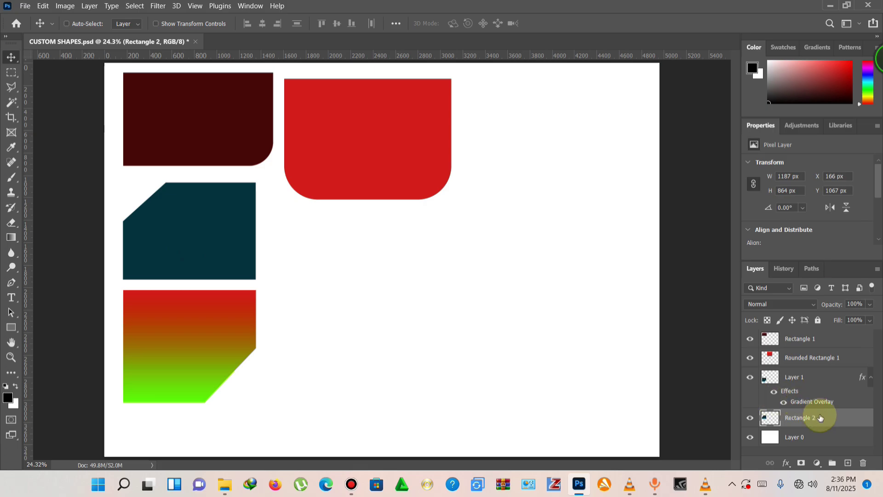
{"action": "right_click", "coordinate": [847, 418]}
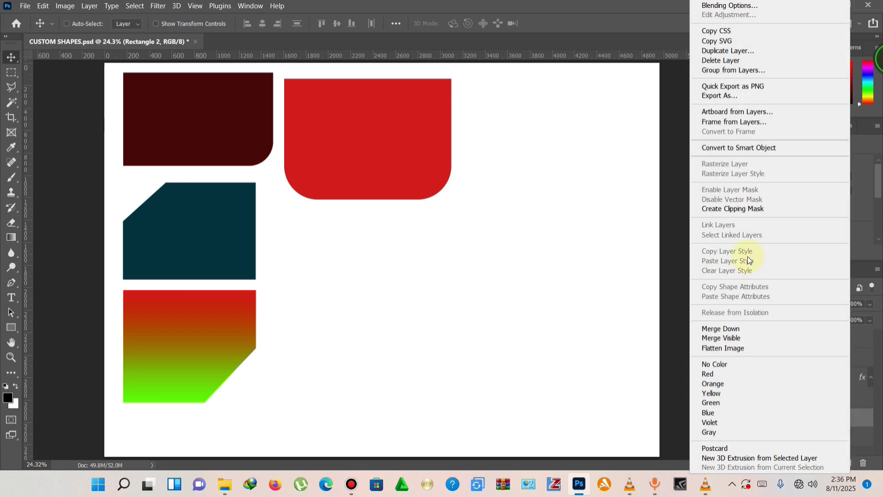
{"action": "left_click", "coordinate": [768, 9]}
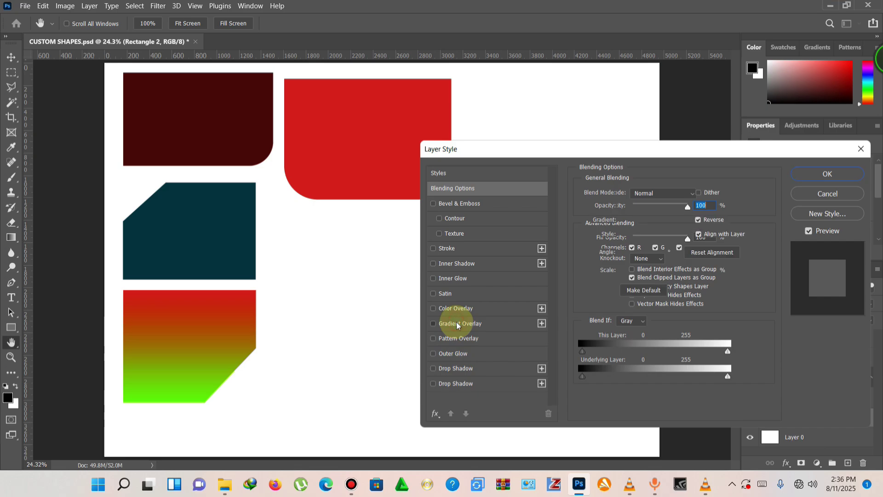
{"action": "left_click", "coordinate": [457, 324]}
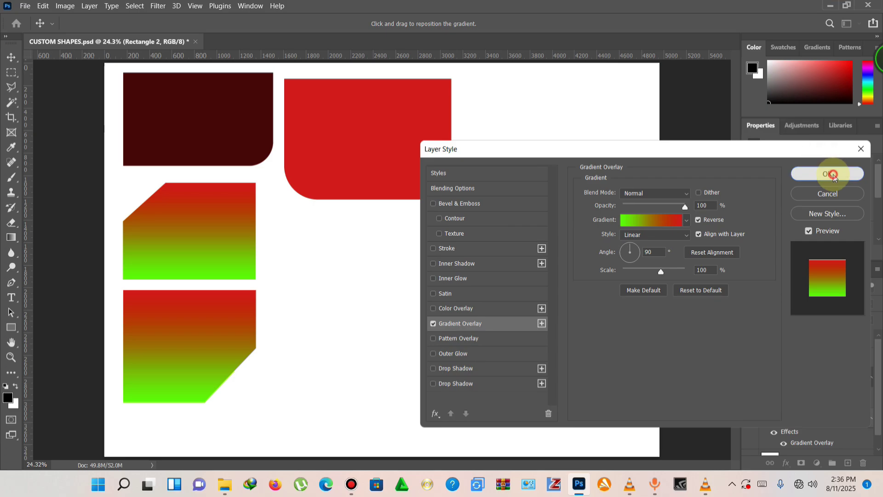
{"action": "left_click", "coordinate": [827, 174]}
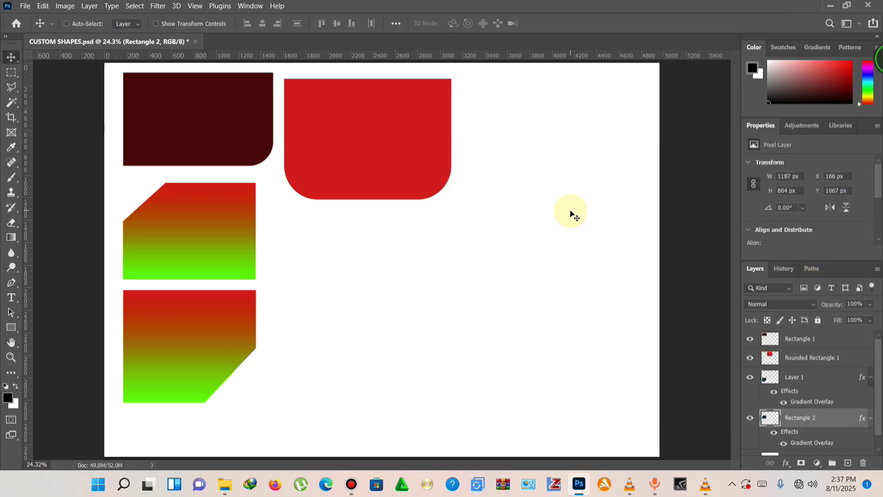
- Draw a black circle of about 600 × 600 px above Layer 0, in the empty area below the rounded red shape
{"action": "right_click", "coordinate": [508, 282]}
{"action": "left_click", "coordinate": [523, 287]}
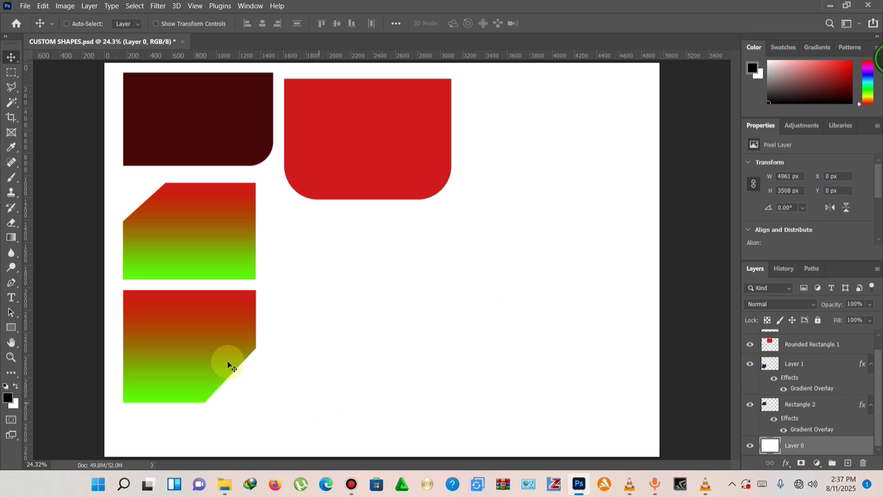
{"action": "left_click", "coordinate": [11, 328]}
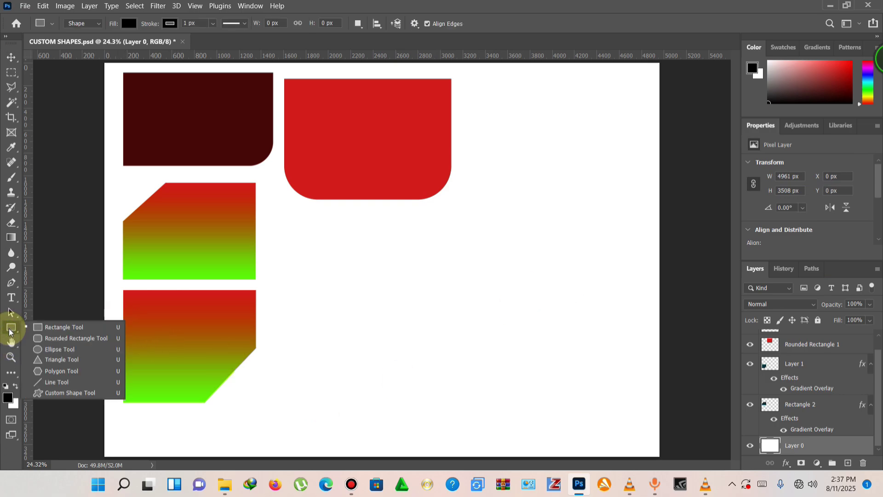
{"action": "left_click", "coordinate": [42, 339]}
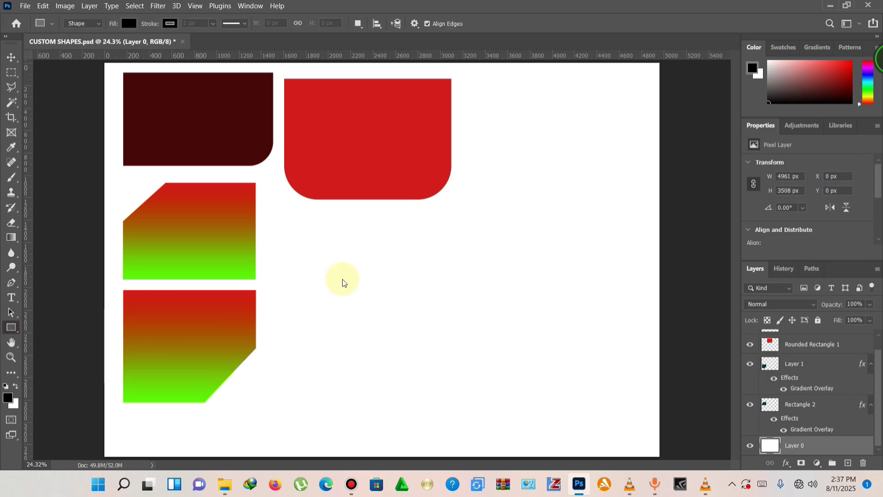
{"action": "left_click_drag", "start_coordinate": [296, 274], "coordinate": [374, 341]}
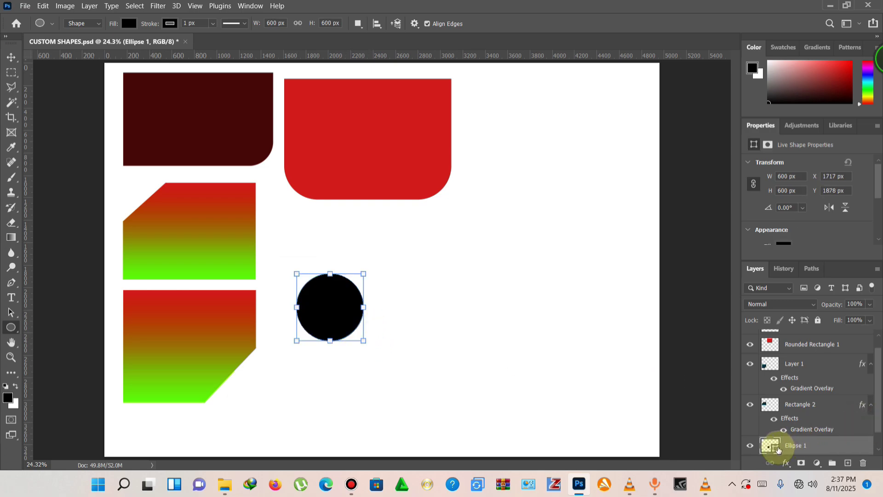
- Give the circle the same red-to-green linear gradient overlay, leaving its solid fill colour unedited
{"action": "left_click", "coordinate": [776, 451]}
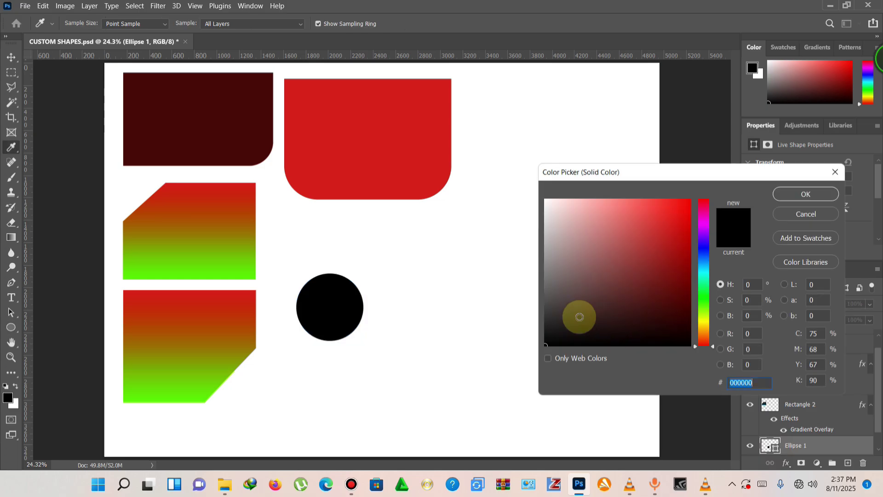
{"action": "left_click", "coordinate": [836, 171]}
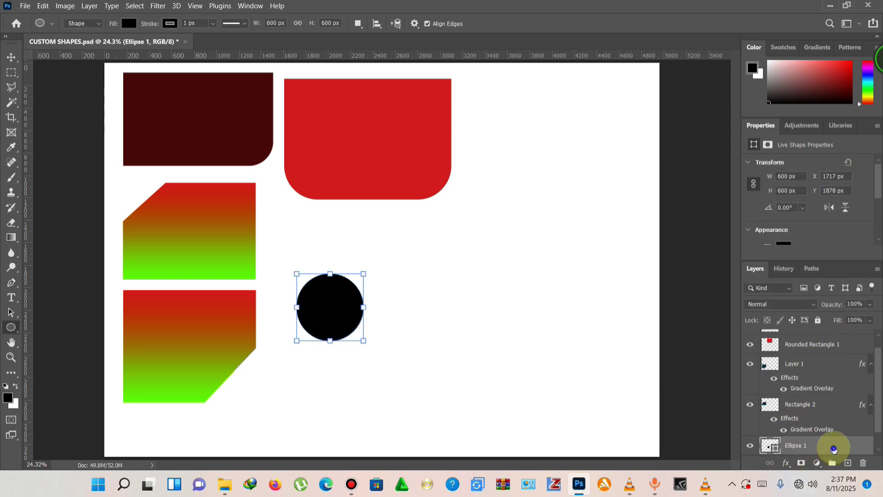
{"action": "right_click", "coordinate": [834, 448]}
{"action": "left_click", "coordinate": [740, 6]}
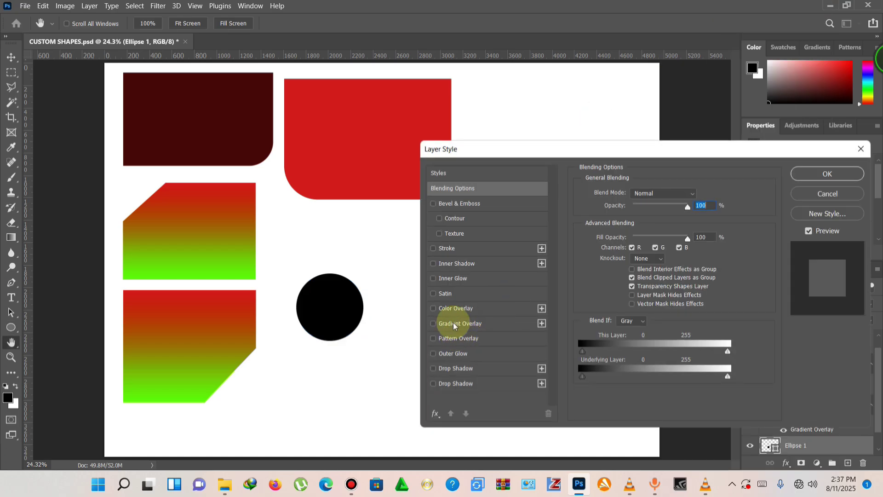
{"action": "left_click", "coordinate": [457, 324]}
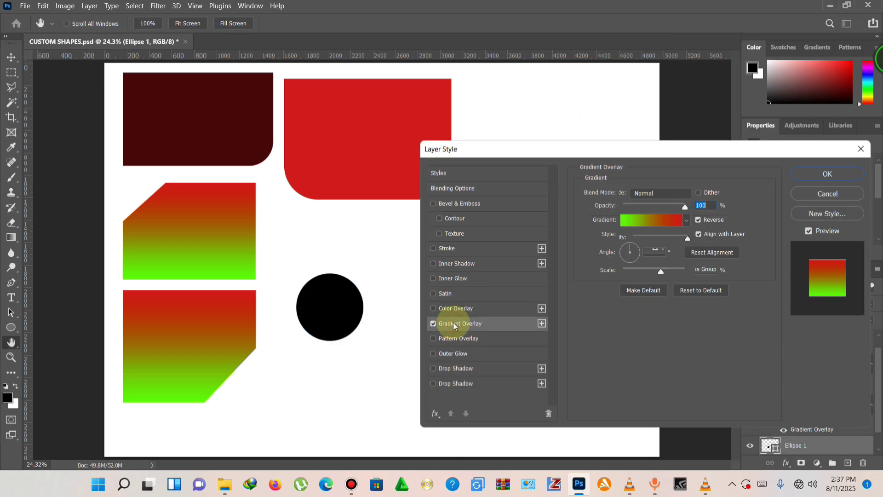
{"action": "left_click", "coordinate": [803, 173]}
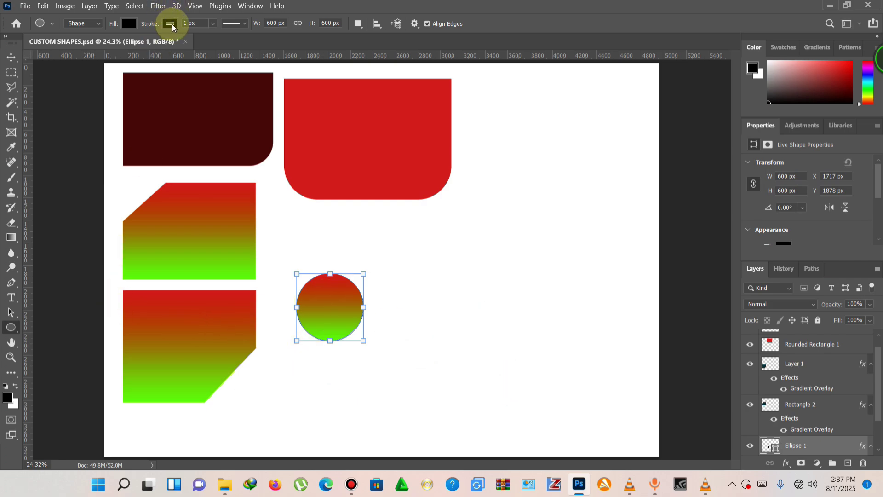
- Adjust the circle's stroke width and switch to the Move tool
{"action": "left_click", "coordinate": [212, 25]}
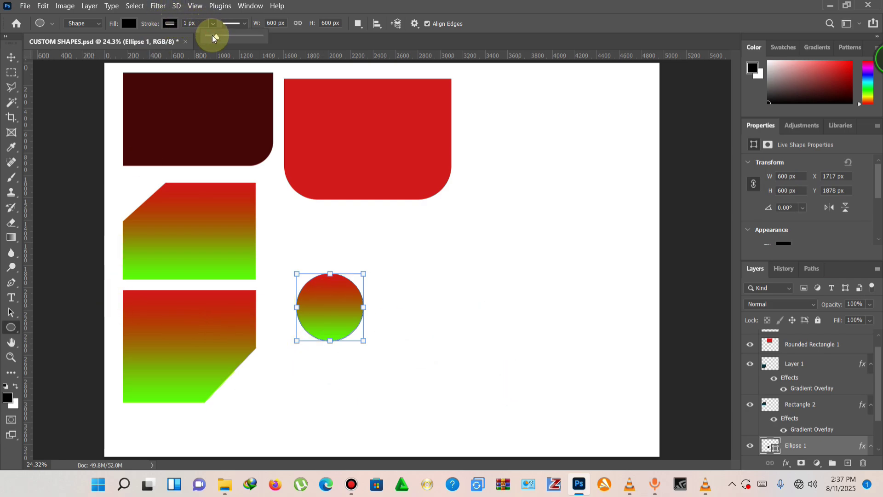
{"action": "mouse_move", "coordinate": [216, 39]}
{"action": "left_mouse_down"}
{"action": "mouse_move", "coordinate": [203, 35]}
{"action": "mouse_move", "coordinate": [174, 55]}
{"action": "mouse_move", "coordinate": [26, 69]}
{"action": "mouse_move", "coordinate": [11, 57]}
{"action": "left_mouse_up"}
{"action": "left_click", "coordinate": [11, 57]}
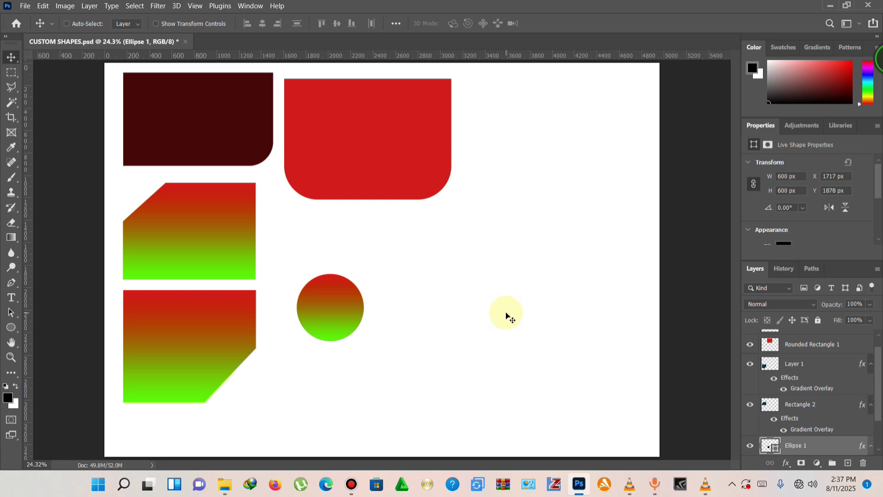
- Copy the bottom strip of Rounded Rectangle 1, about 297 px high with both rounded corners, onto a new layer
{"action": "right_click", "coordinate": [376, 158]}
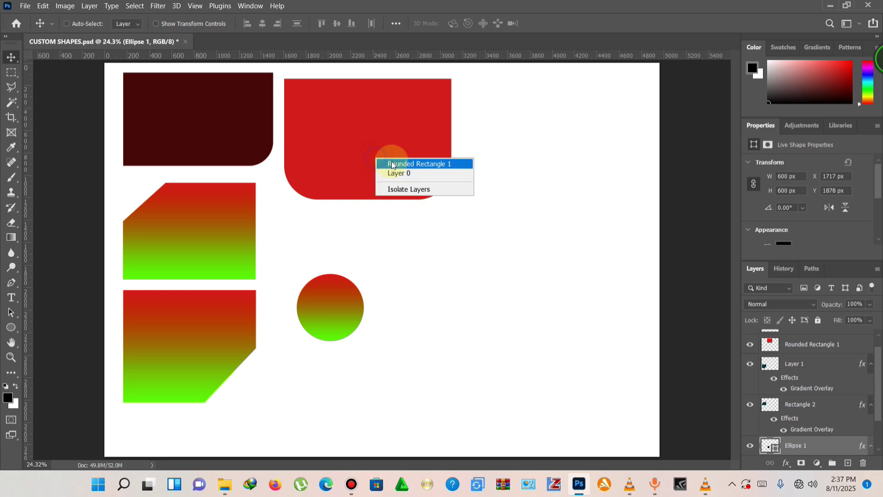
{"action": "left_click", "coordinate": [393, 164]}
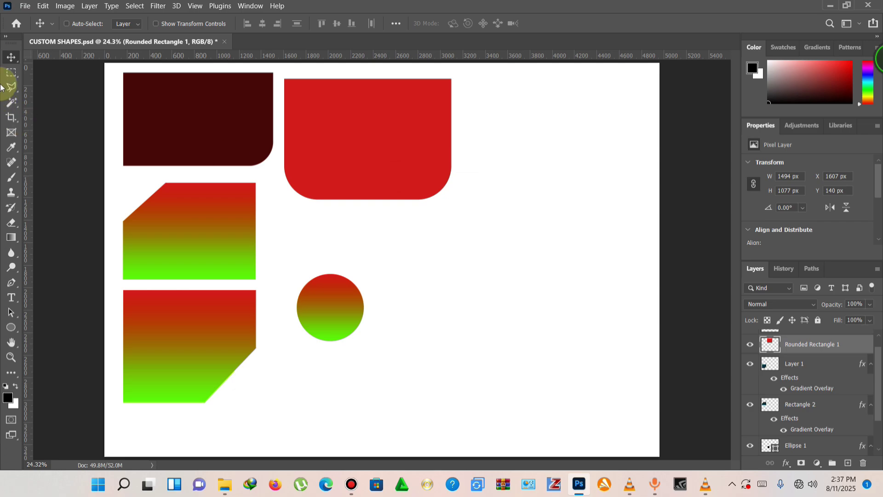
{"action": "left_click", "coordinate": [11, 72]}
{"action": "left_click", "coordinate": [228, 184]}
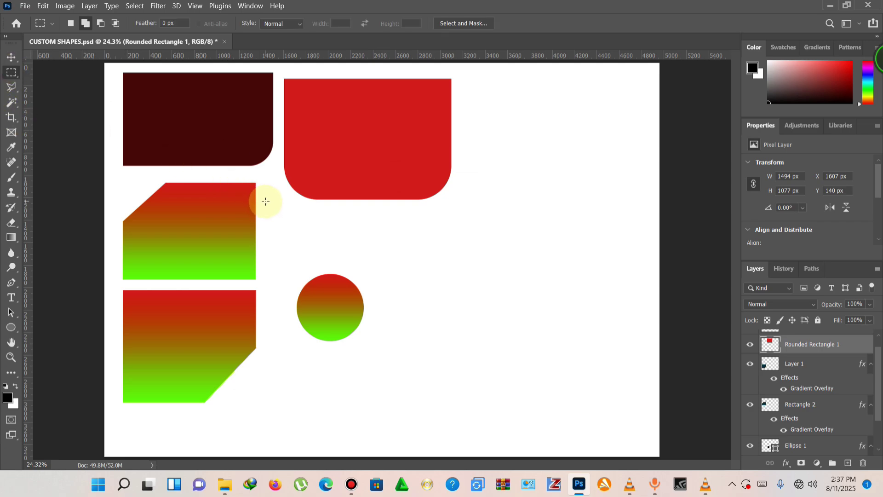
{"action": "left_click_drag", "start_coordinate": [266, 202], "coordinate": [509, 167]}
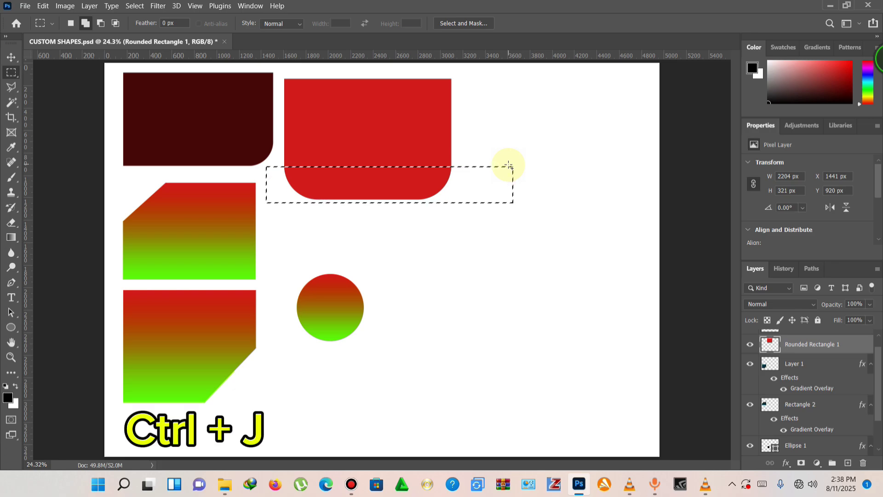
{"action": "key", "text": "ctrl+j"}
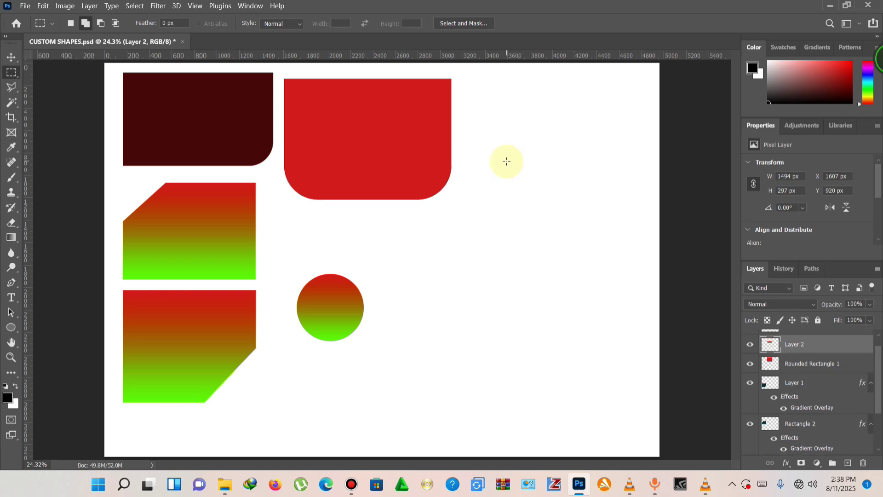
- Move the copied red strip down to the circle so its left end overlaps the circle's right half, at about X 1982 px, Y 2113 px
{"action": "key", "text": "v"}
{"action": "left_click_drag", "start_coordinate": [339, 175], "coordinate": [383, 311]}
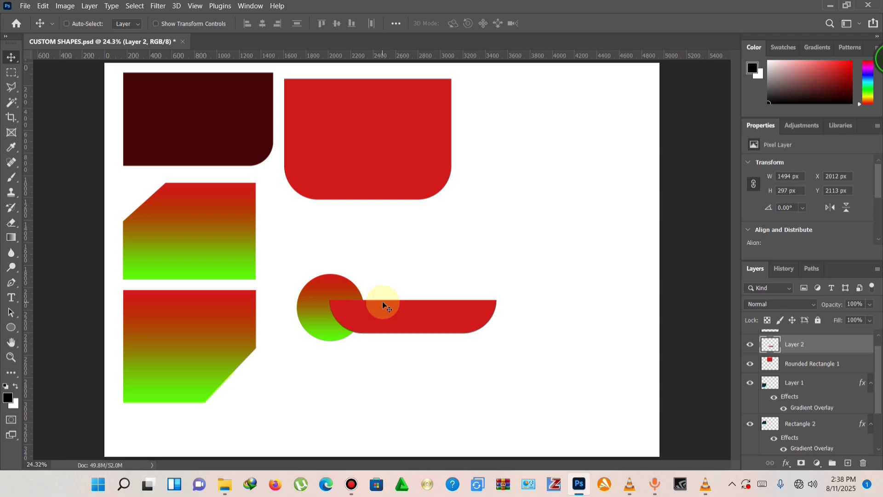
{"action": "key", "text": "shift+Left"}
{"action": "key", "text": "shift+Left"}
{"action": "key", "text": "shift+Left"}
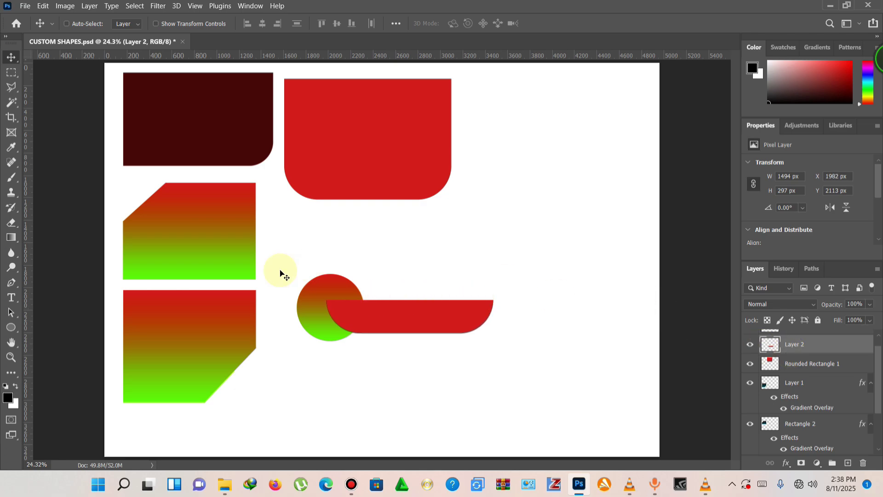
- Bring Ellipse 1 to the top of the layer stack, above Rectangle 1, so the circle covers the red strip's end
{"action": "right_click", "coordinate": [314, 298]}
{"action": "left_click", "coordinate": [327, 328]}
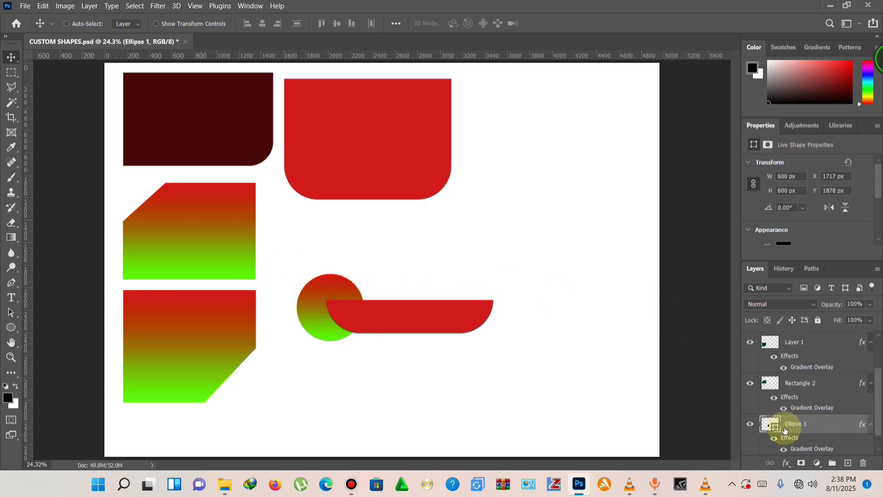
{"action": "left_click_drag", "start_coordinate": [834, 424], "coordinate": [829, 338]}
{"action": "scroll", "coordinate": [826, 367], "scroll_direction": "up", "scroll_amount": 3}
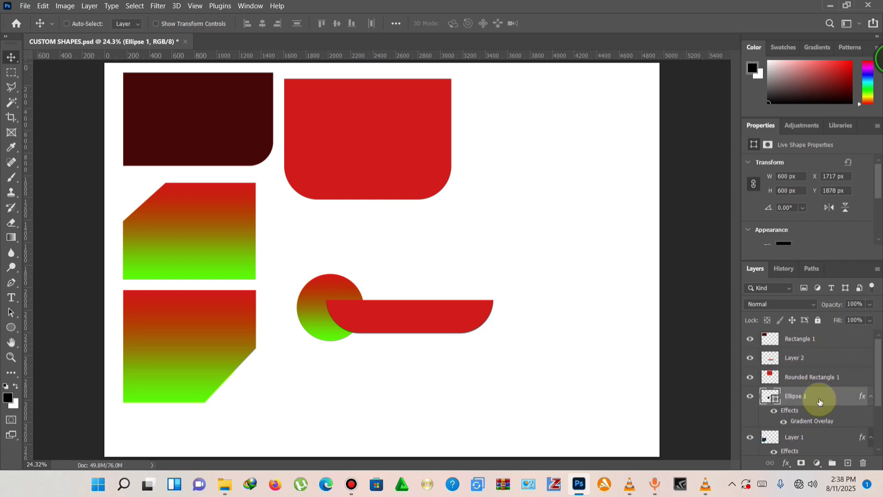
{"action": "left_click_drag", "start_coordinate": [820, 402], "coordinate": [824, 340]}
- Nudge the red strip, Layer 2, left and up behind the circle to about X 1947 px, Y 2073 px
{"action": "right_click", "coordinate": [440, 318]}
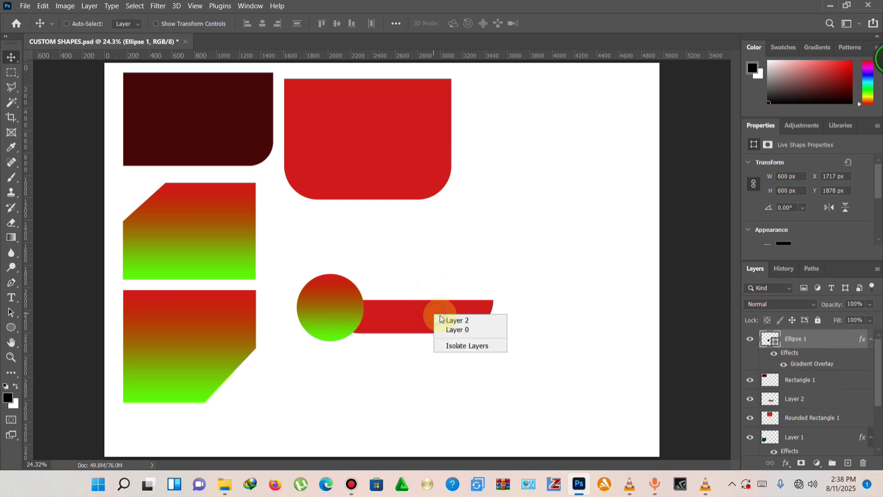
{"action": "left_click", "coordinate": [441, 320]}
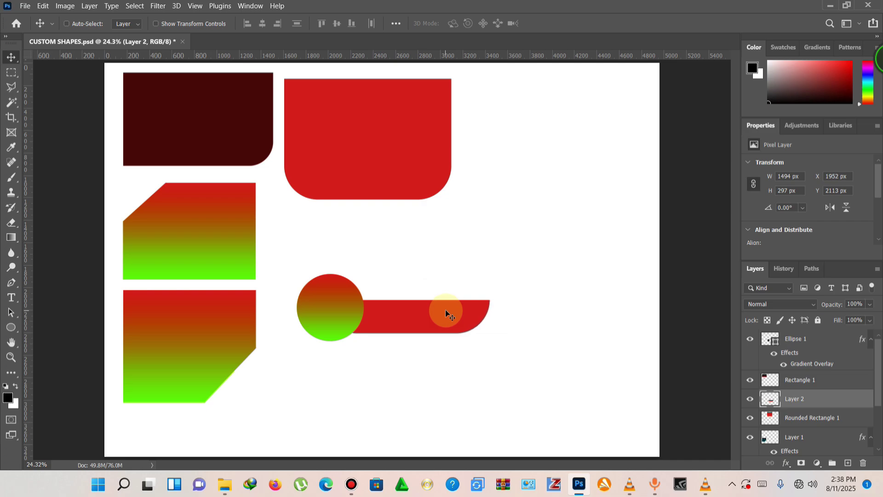
{"action": "key", "text": "Left"}
{"action": "key", "text": "Left"}
{"action": "key", "text": "Left"}
{"action": "key", "text": "Left"}
{"action": "key", "text": "Left"}
{"action": "key", "text": "Up"}
{"action": "key", "text": "Up"}
{"action": "key", "text": "Up"}
{"action": "key", "text": "Up"}
{"action": "key", "text": "Up"}
{"action": "key", "text": "Up"}
{"action": "key", "text": "Up"}
{"action": "key", "text": "Up"}
{"action": "key", "text": "Up"}
{"action": "key", "text": "Up"}
{"action": "key", "text": "Up"}
{"action": "key", "text": "Up"}
{"action": "key", "text": "Up"}
{"action": "key", "text": "Up"}
{"action": "key", "text": "Up"}
{"action": "key", "text": "Up"}
{"action": "key", "text": "Up"}
{"action": "key", "text": "Up"}
{"action": "key", "text": "Up"}
{"action": "key", "text": "Up"}
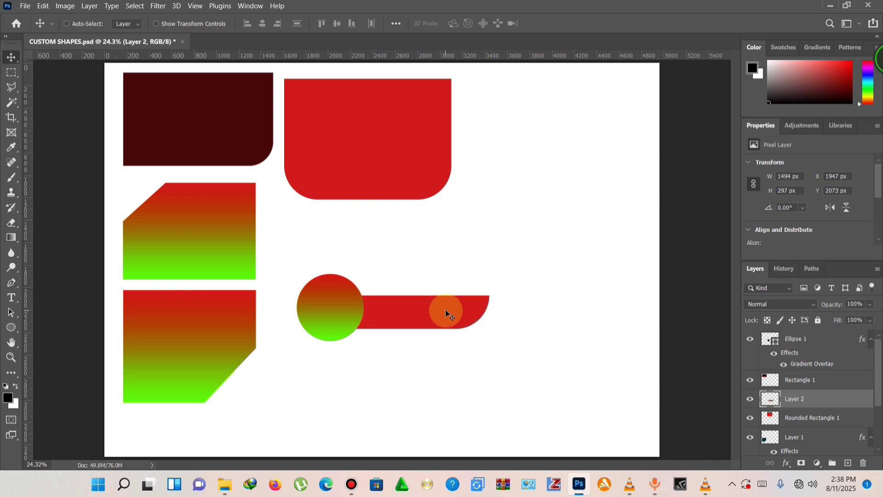